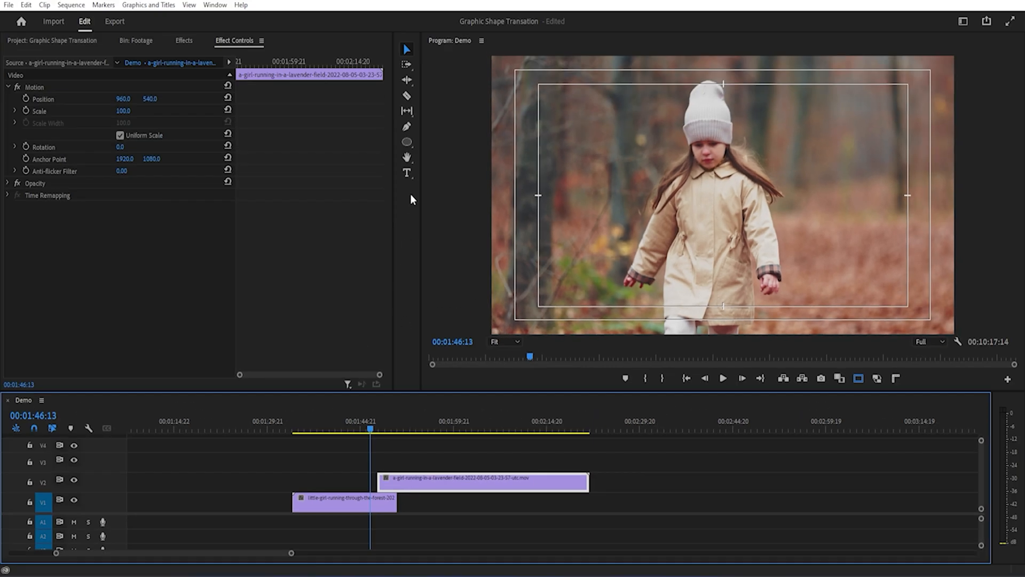
- Split the lavender clip on V2 where the forest clip ends and move its longer part down to V1, directly behind the forest clip
left_click(407, 98)
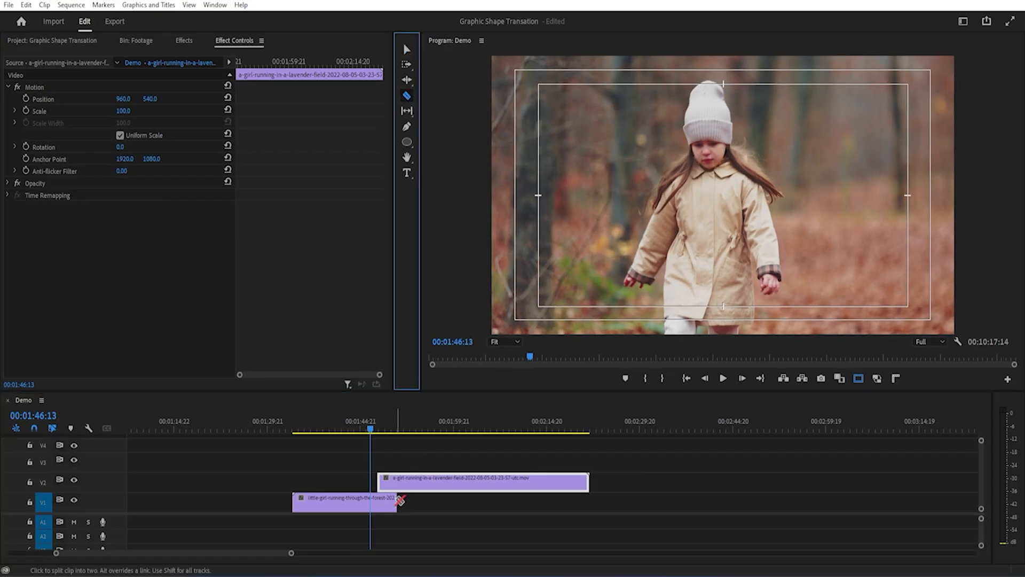
left_click(396, 483)
key("v")
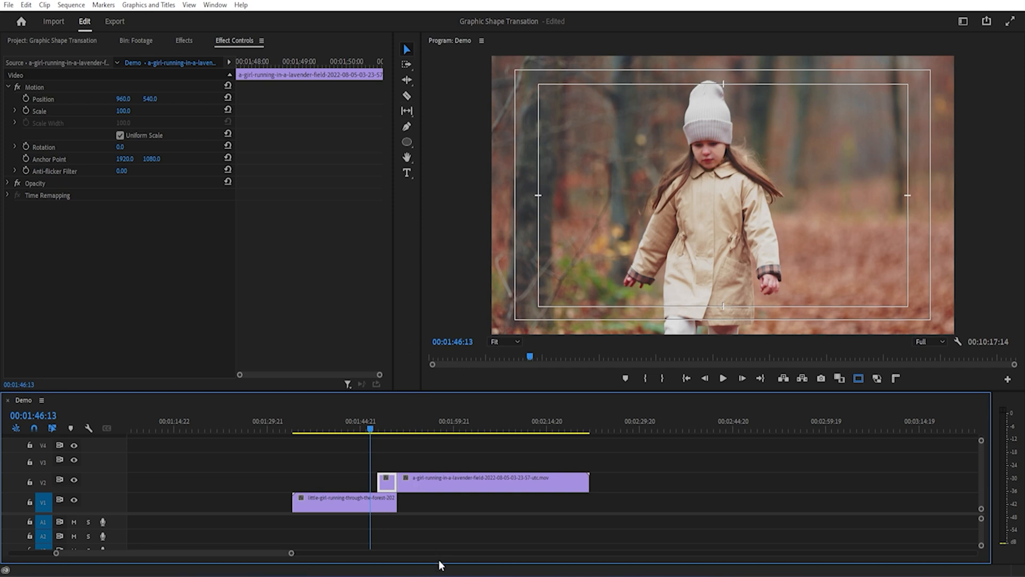
left_click_drag(429, 483, 425, 502)
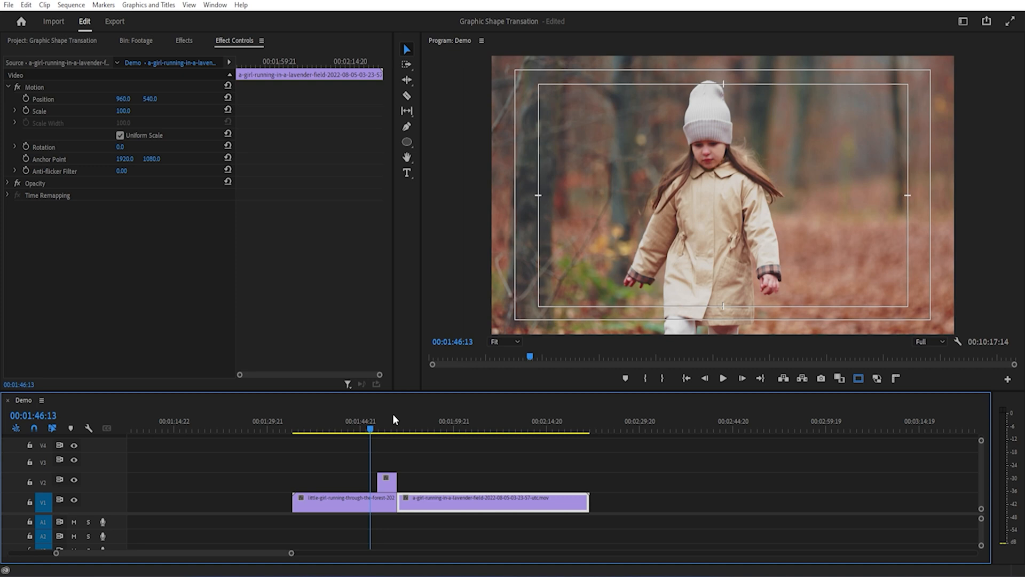
- Draw a white ellipse over the preview with the Ellipse tool and fit its graphic clip on V3 to the short lavender clip
left_click(407, 142)
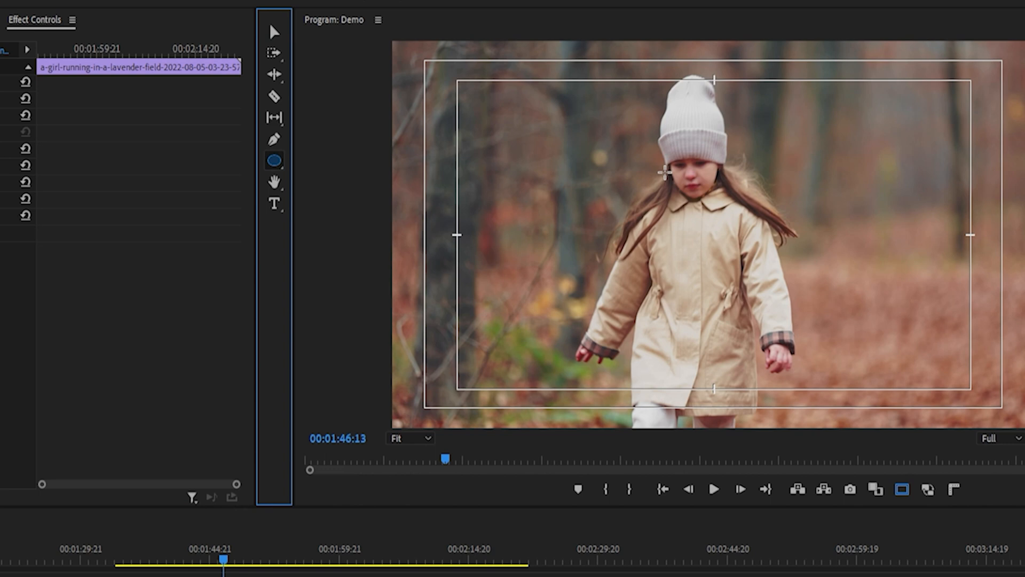
left_click_drag(652, 165, 840, 366)
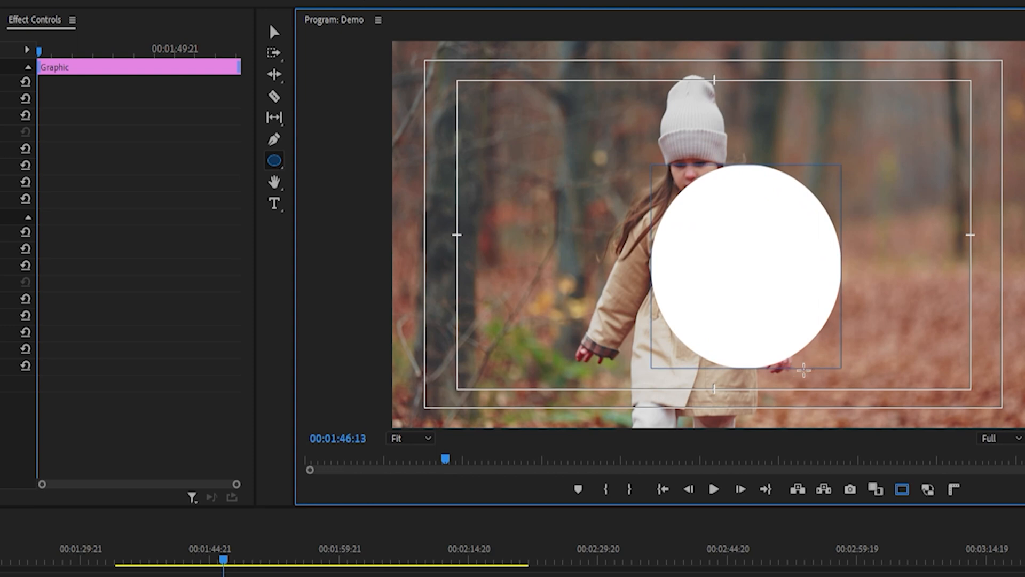
left_click(275, 32)
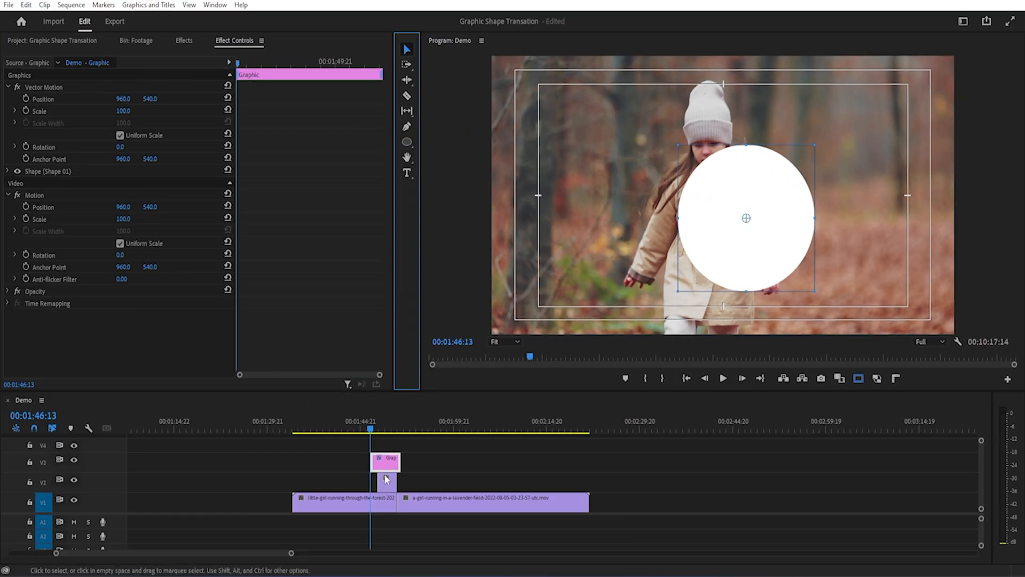
left_click_drag(372, 463, 350, 475)
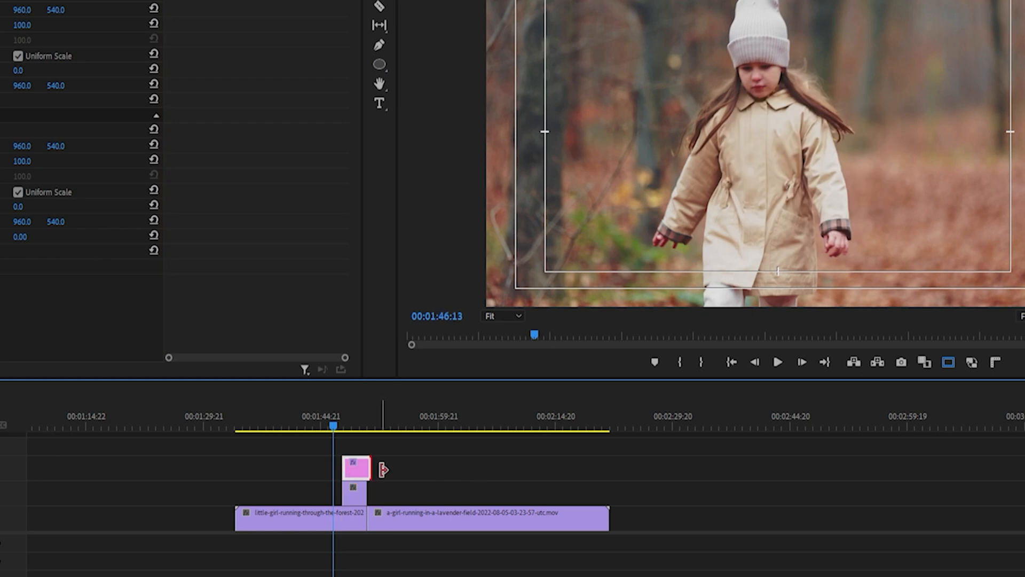
- Turn on keyframing for the ellipse's transform position and scale at 00:01:48:23
left_click_drag(342, 427, 356, 426)
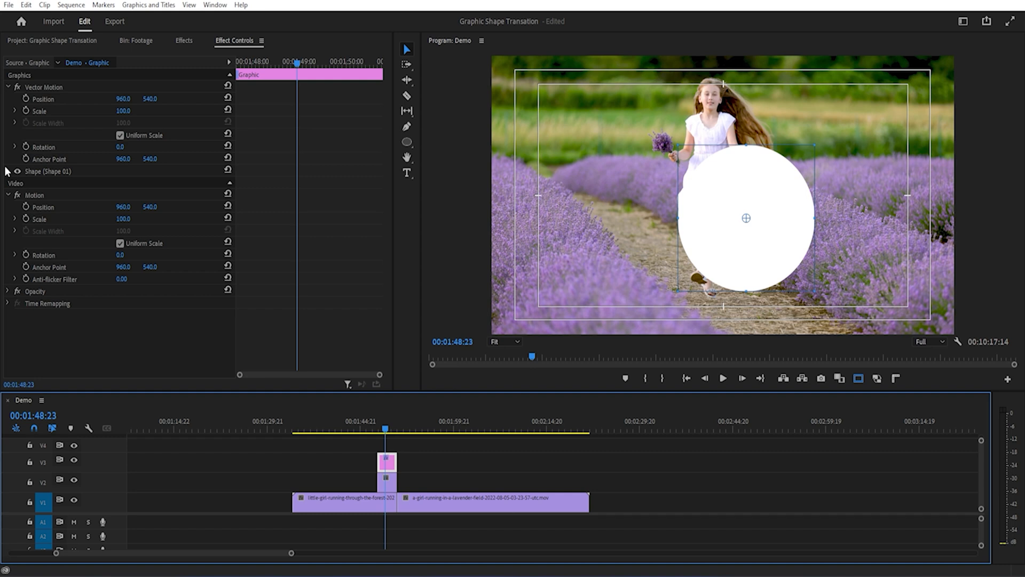
left_click(8, 171)
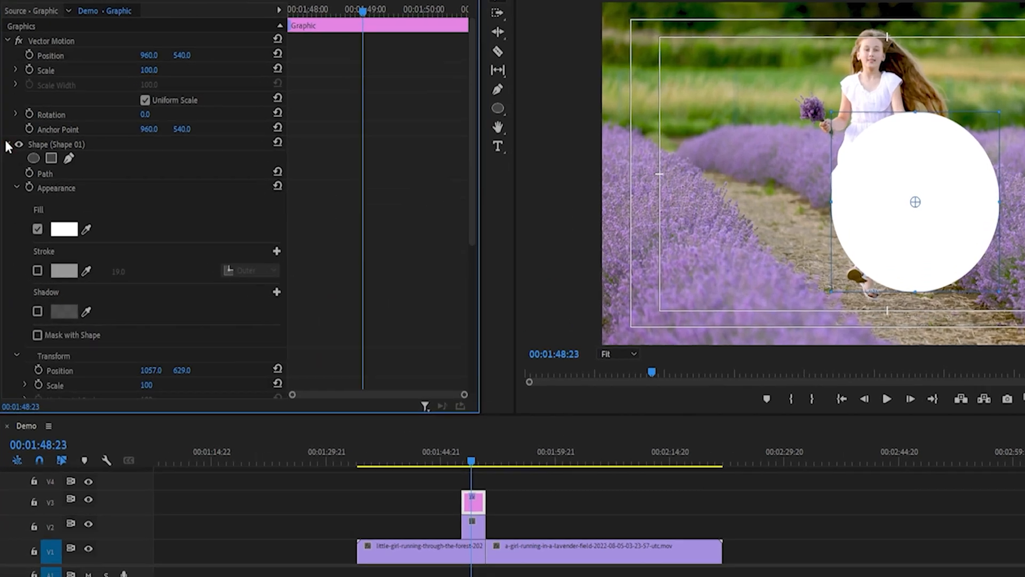
scroll(136, 267, "down", 4)
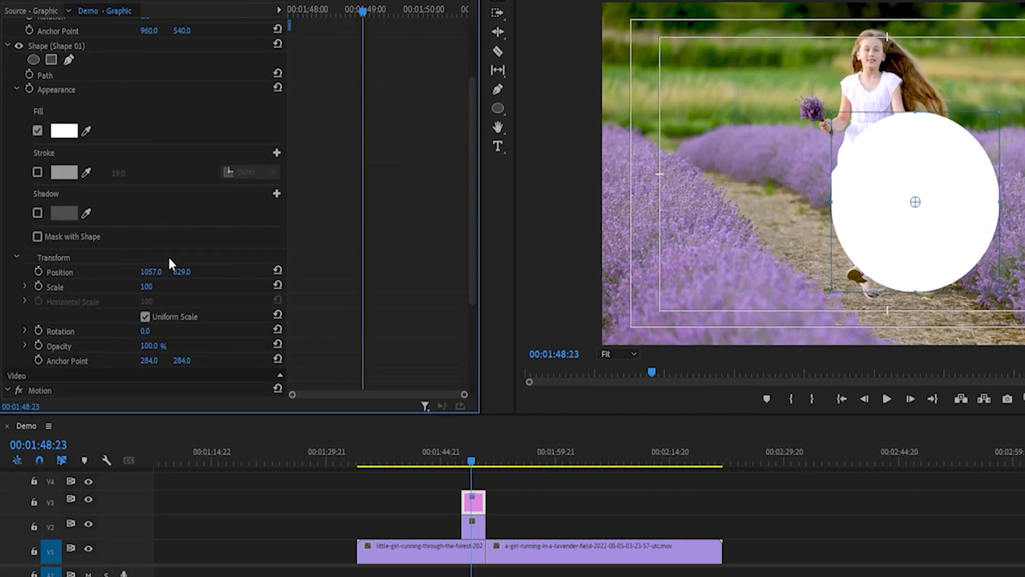
scroll(171, 251, "down", 2)
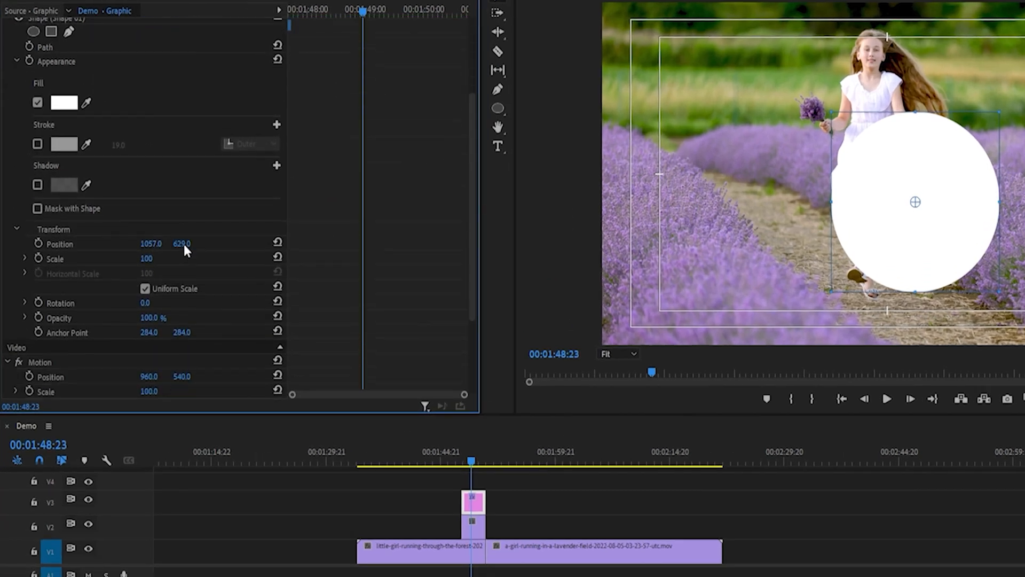
left_click(37, 229)
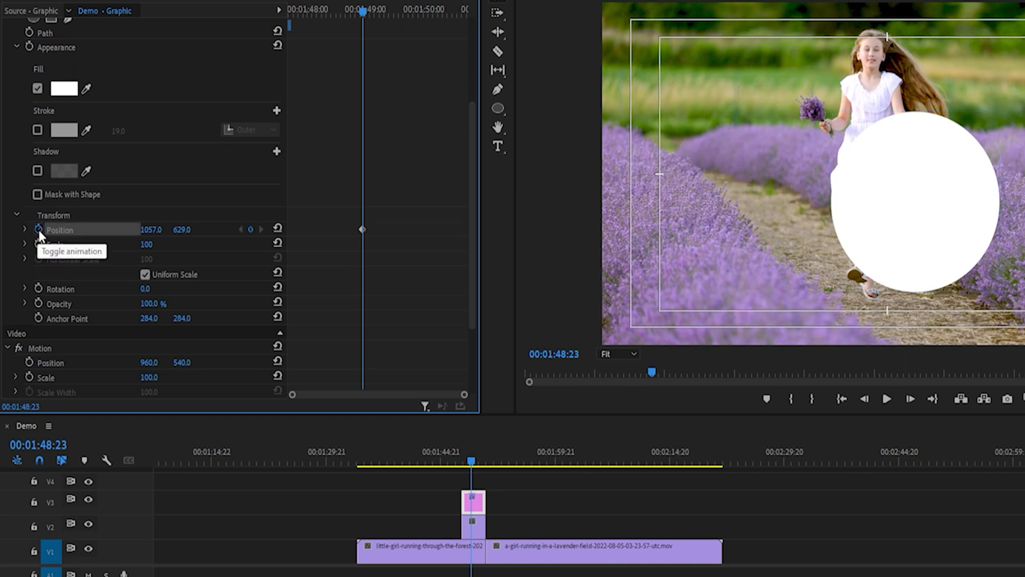
left_click(39, 243)
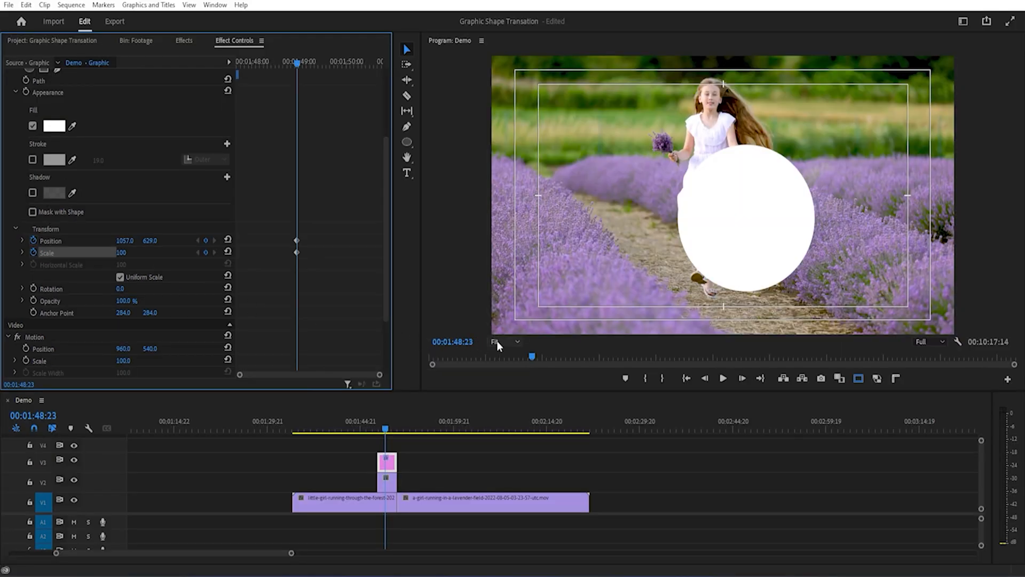
- Place the ellipse outside the frame at position 2221, 1371 and move its keyframes to the start of the graphic clip
left_click(496, 341)
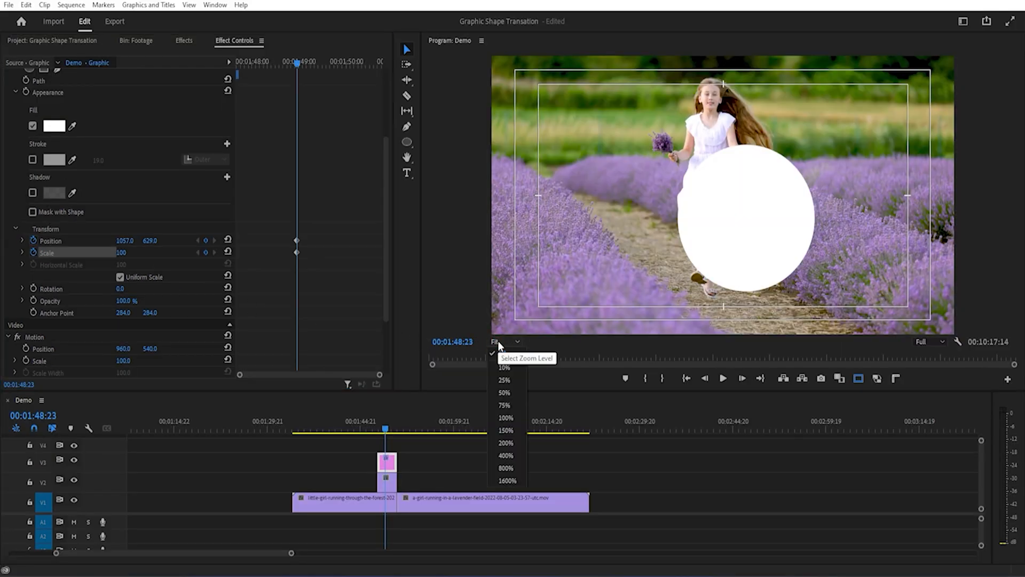
left_click(505, 380)
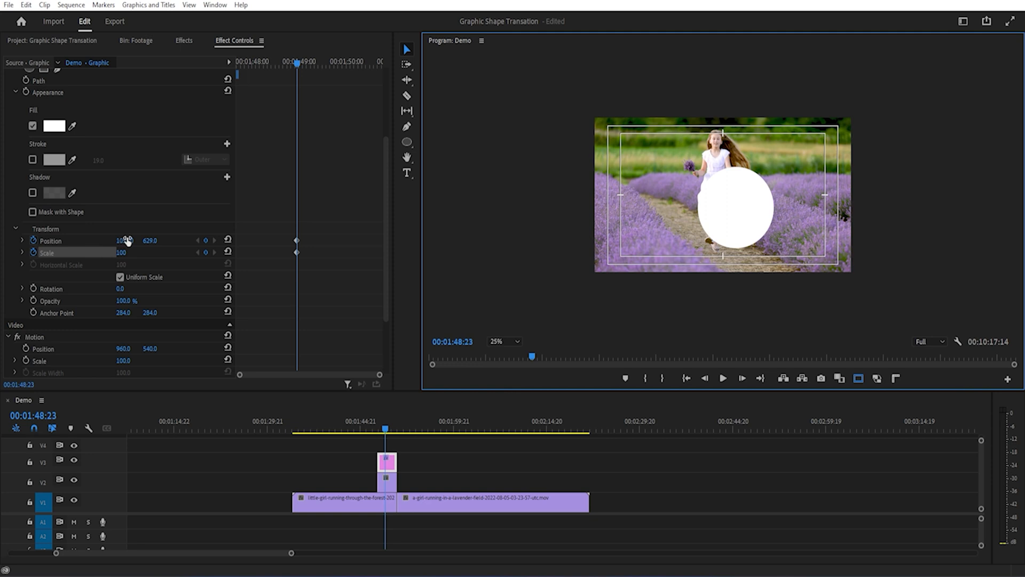
left_click_drag(125, 241, 747, 241)
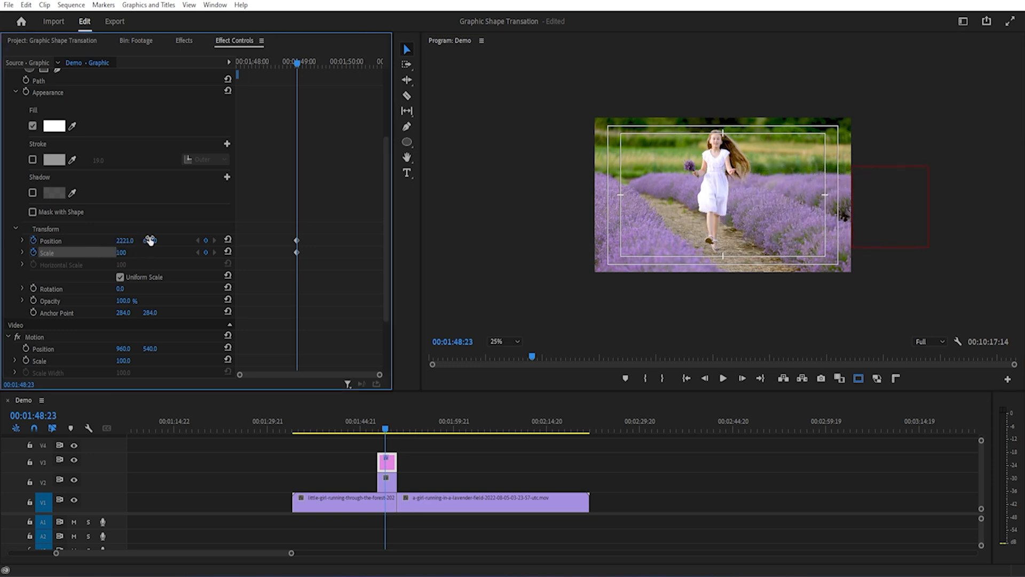
left_click_drag(151, 240, 334, 240)
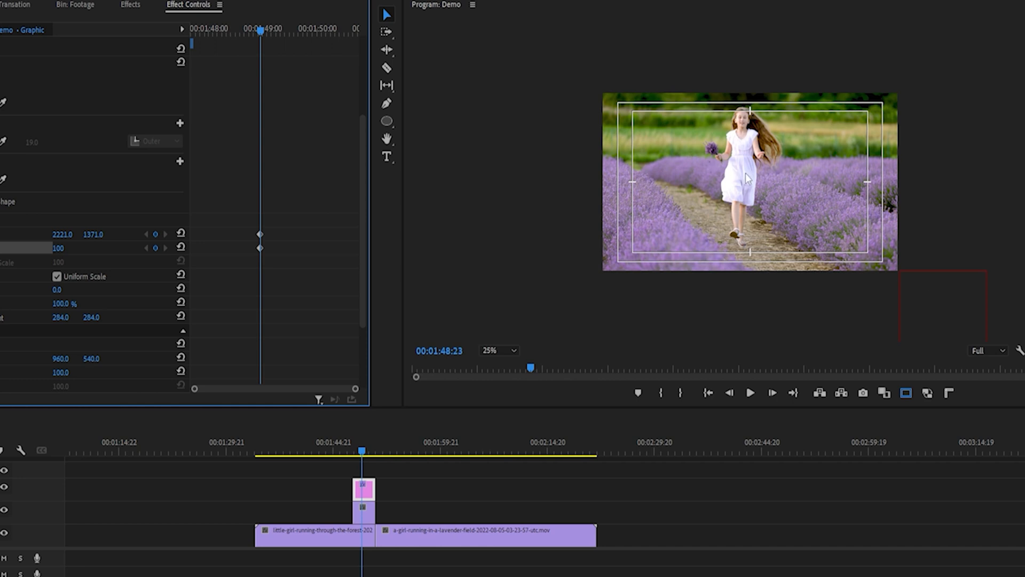
left_click_drag(268, 239, 11, 235)
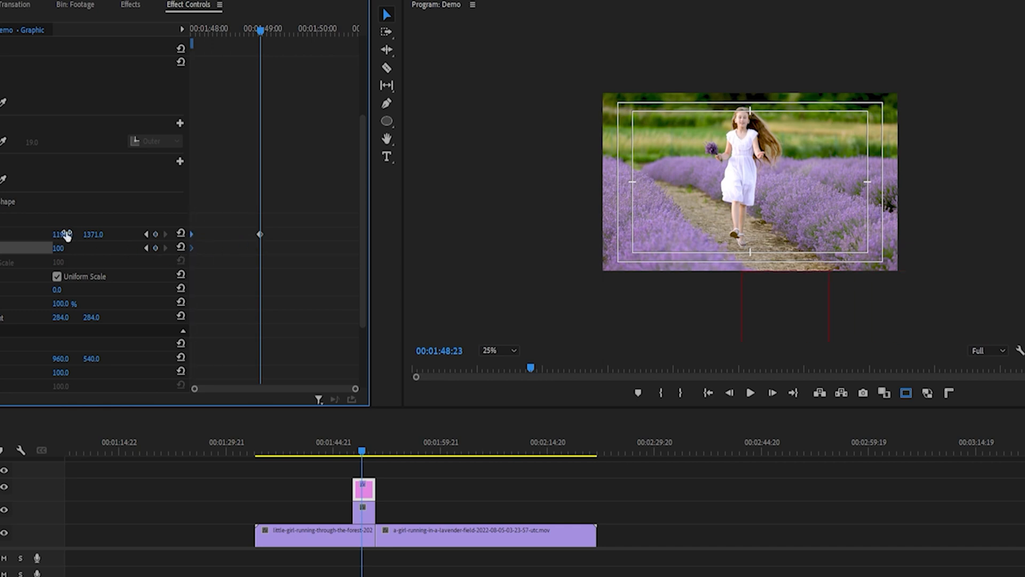
- Keyframe the ellipse at position 1194, 589 and scale 479 to cover the frame, and move these keyframes to the clip's end
left_click_drag(91, 235, 3, 235)
left_click_drag(67, 249, 270, 248)
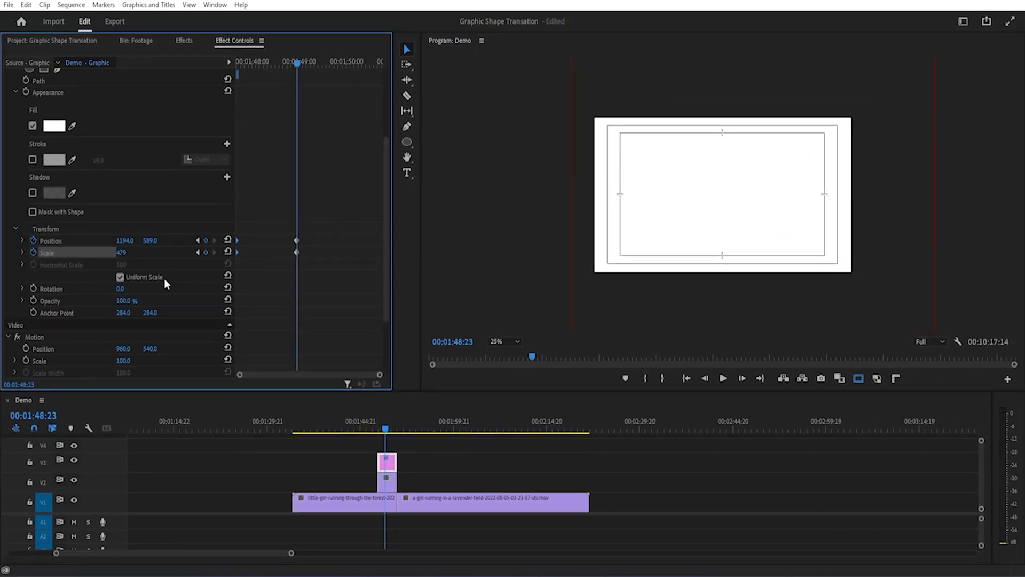
left_click_drag(327, 206, 405, 255)
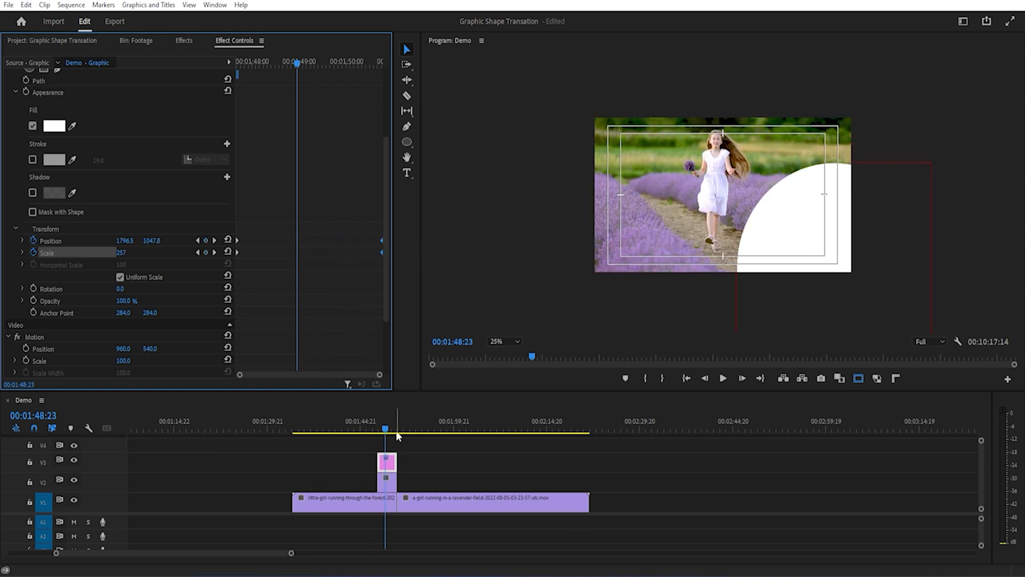
- Fit the preview to its window and play and scrub through the growing ellipse animation
left_click(494, 344)
left_click(498, 358)
left_click_drag(385, 429, 376, 429)
key("space")
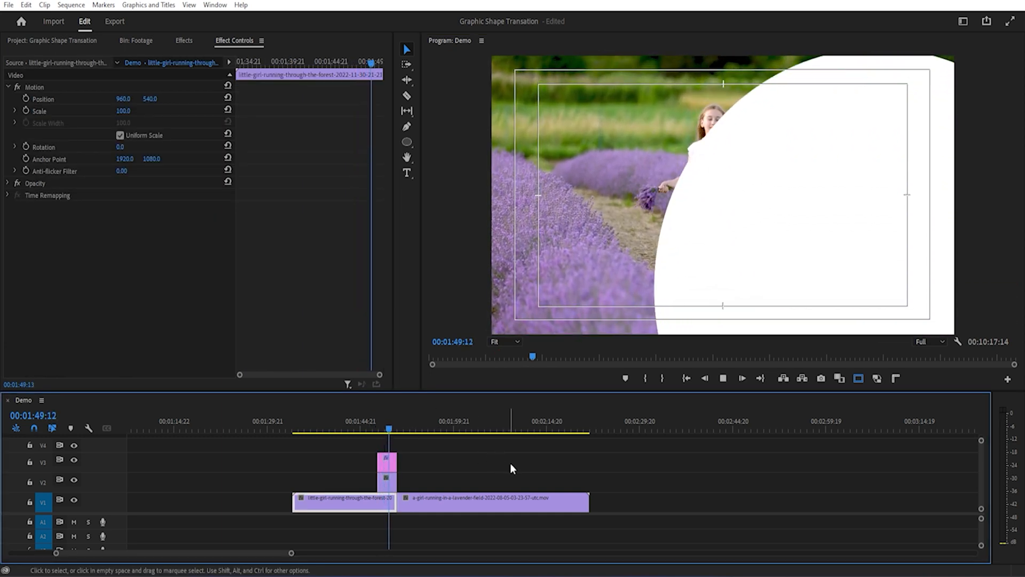
left_click(403, 427)
left_click_drag(404, 426, 392, 430)
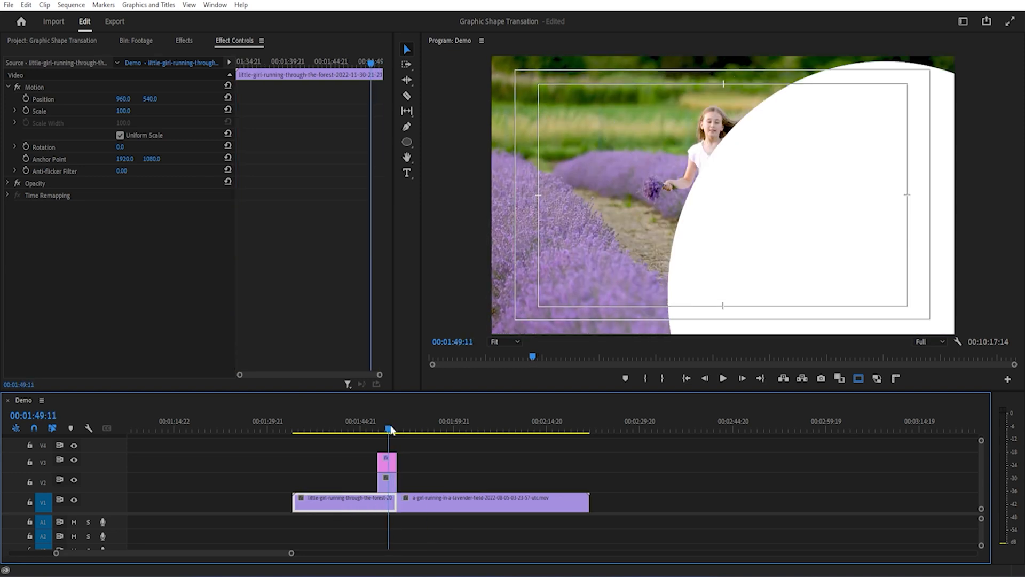
left_click_drag(391, 430, 384, 430)
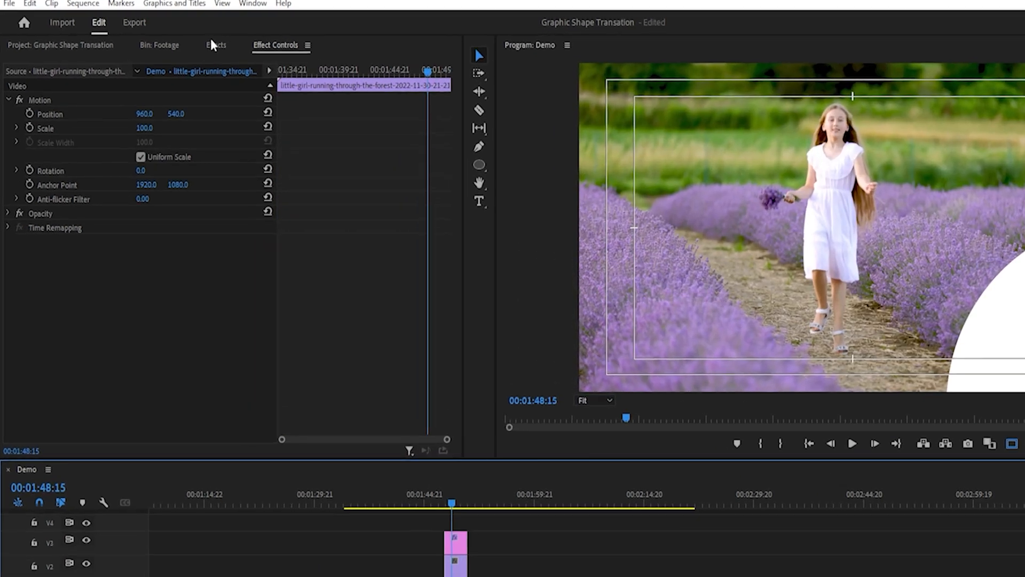
- Find the Track Matte Key effect and apply it to the short lavender clip on V2
left_click(211, 44)
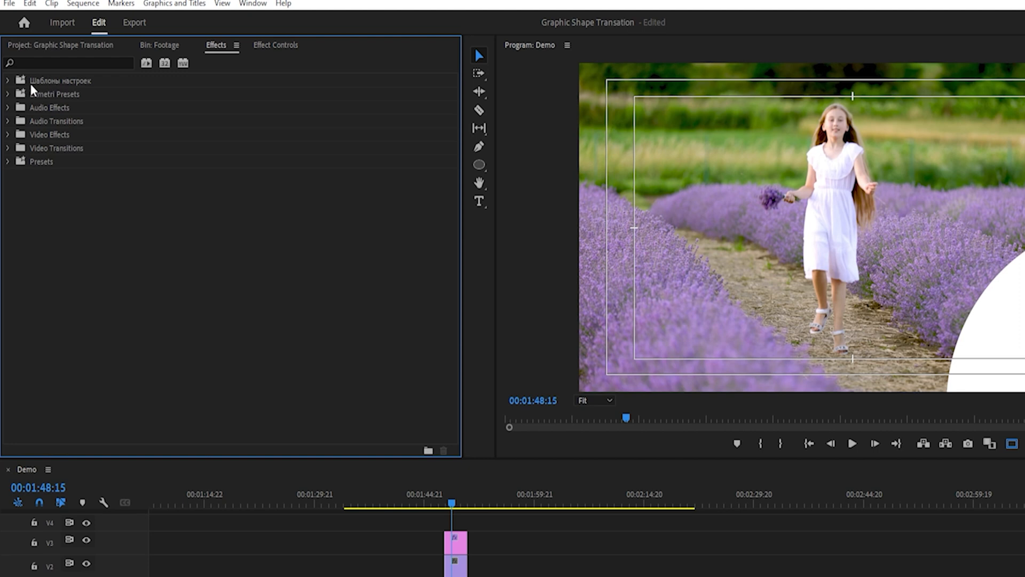
left_click(19, 63)
type("trac")
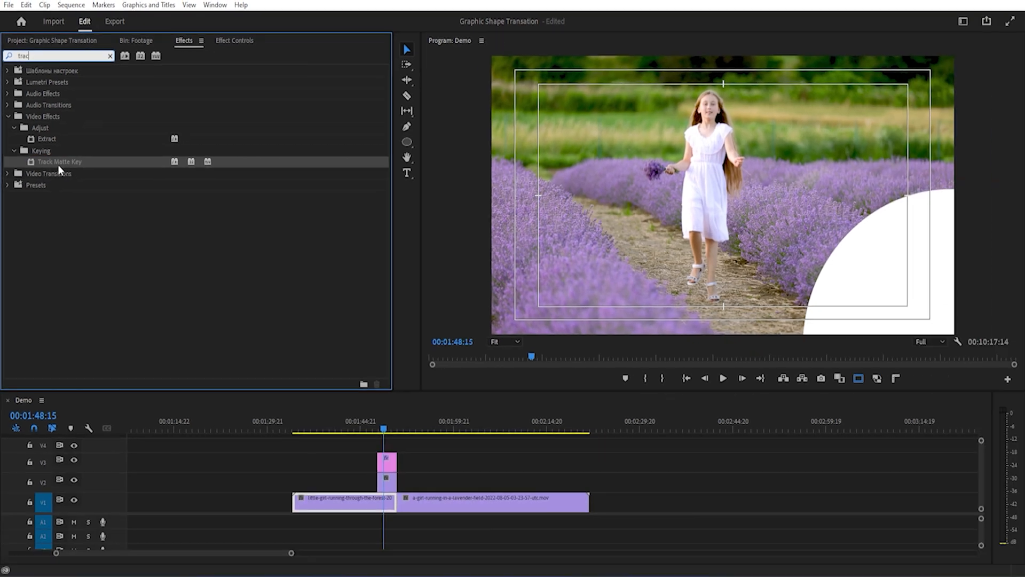
left_click_drag(52, 158, 390, 492)
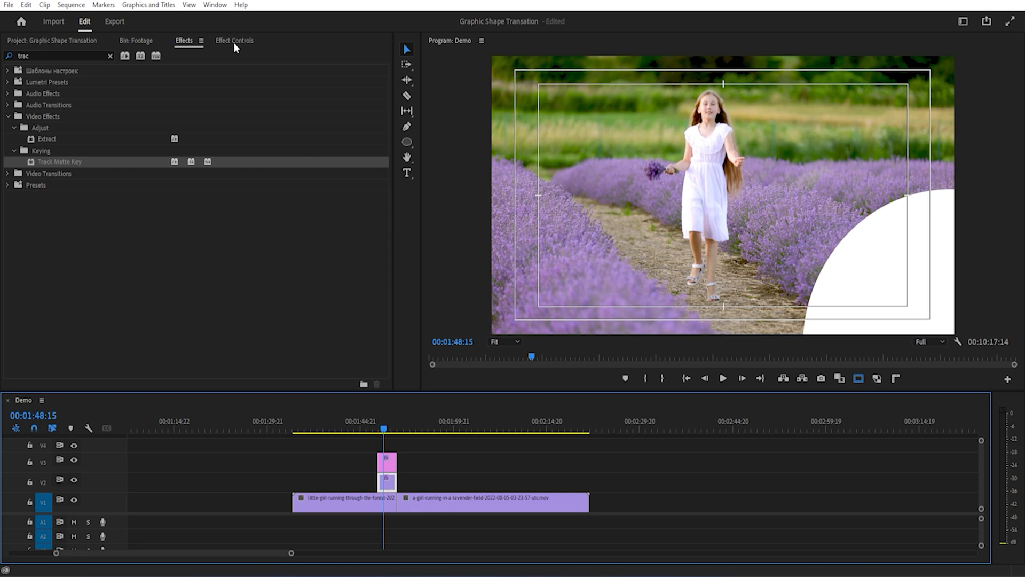
- Set the Track Matte Key's matte to Video 3 for the short lavender clip
left_click(224, 42)
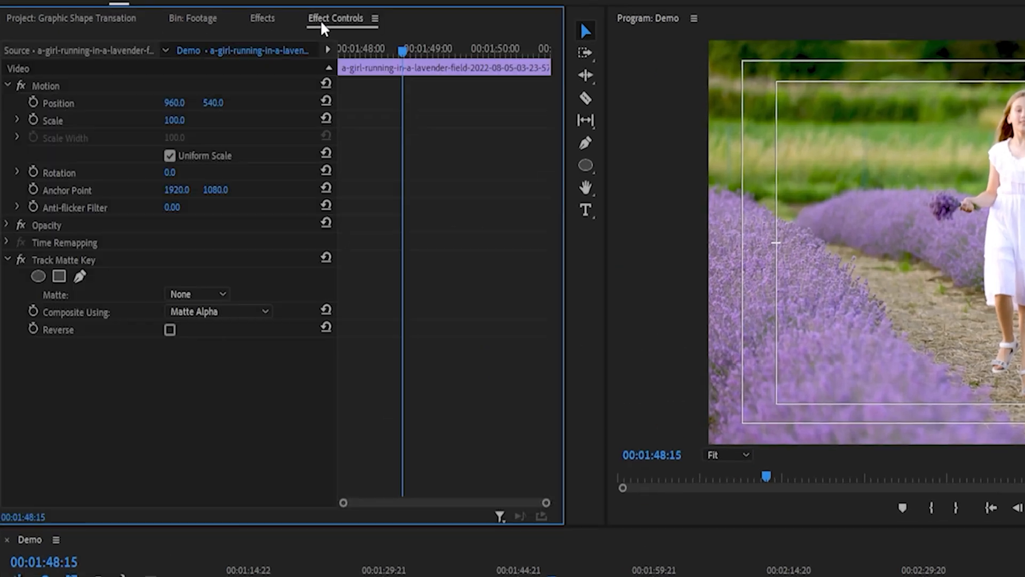
left_click(184, 294)
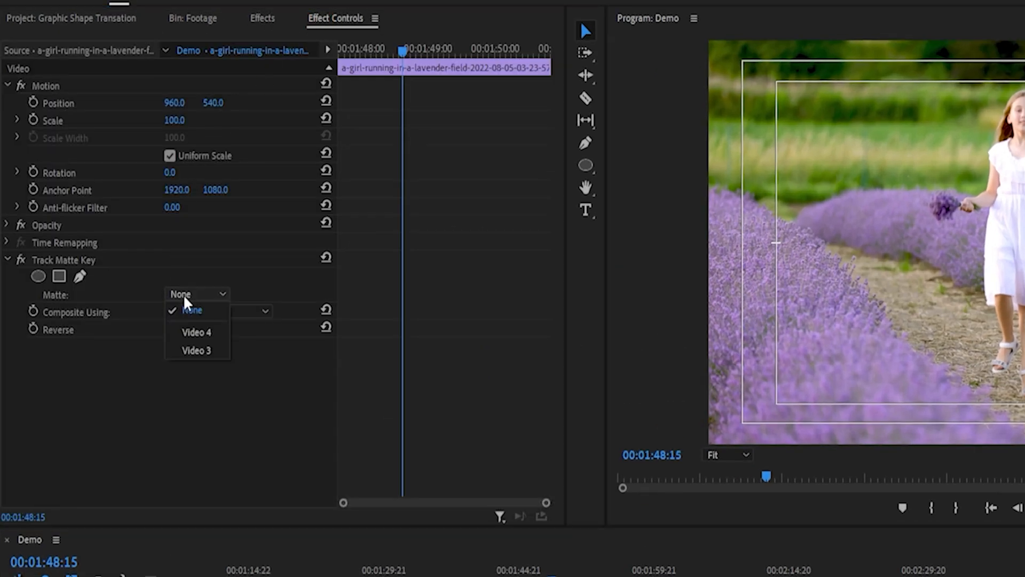
left_click(202, 350)
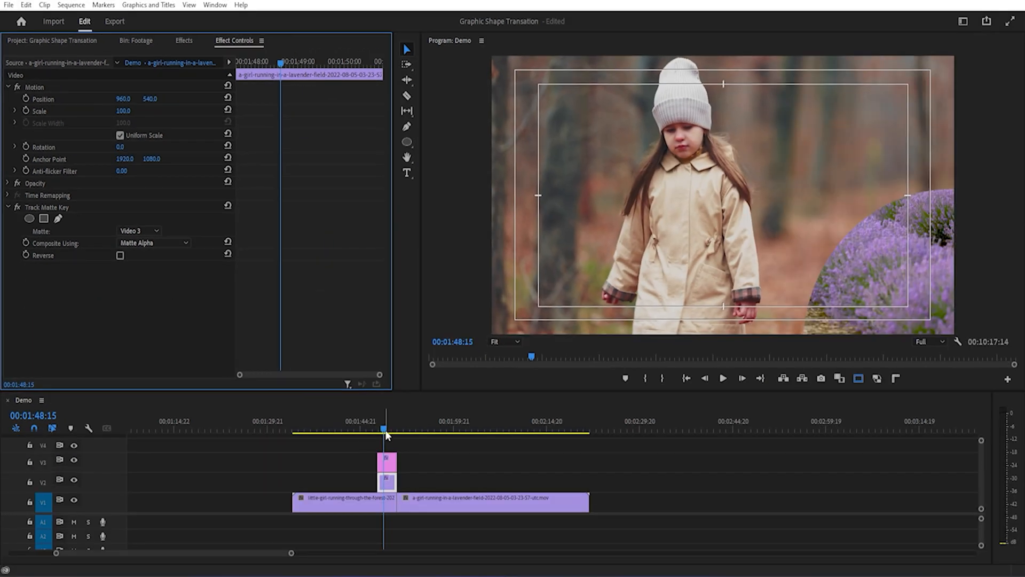
- Play the matte transition from its start and park the playhead at 00:01:48:17
left_click(377, 431)
key("space")
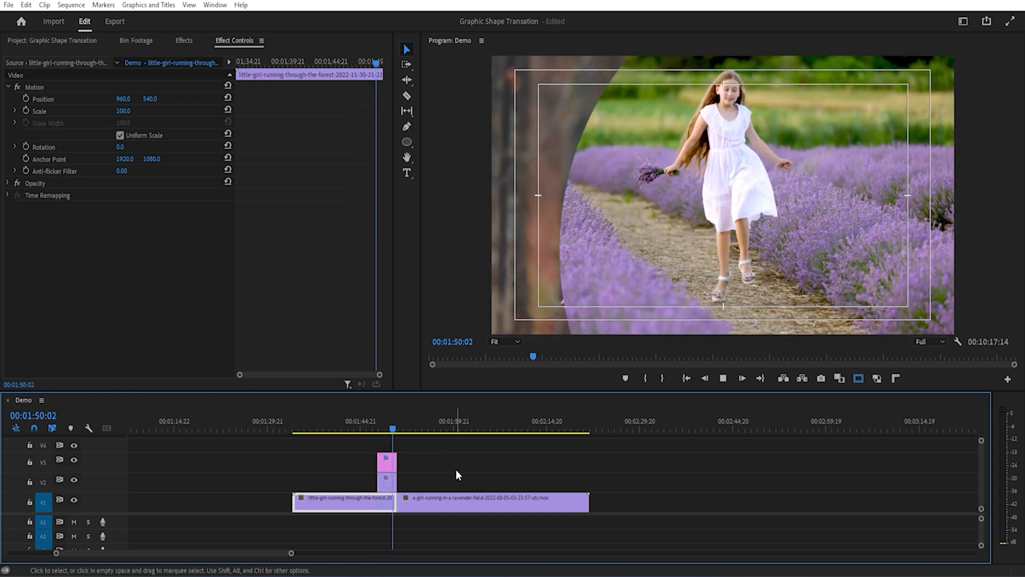
key("space")
left_click_drag(388, 428, 385, 431)
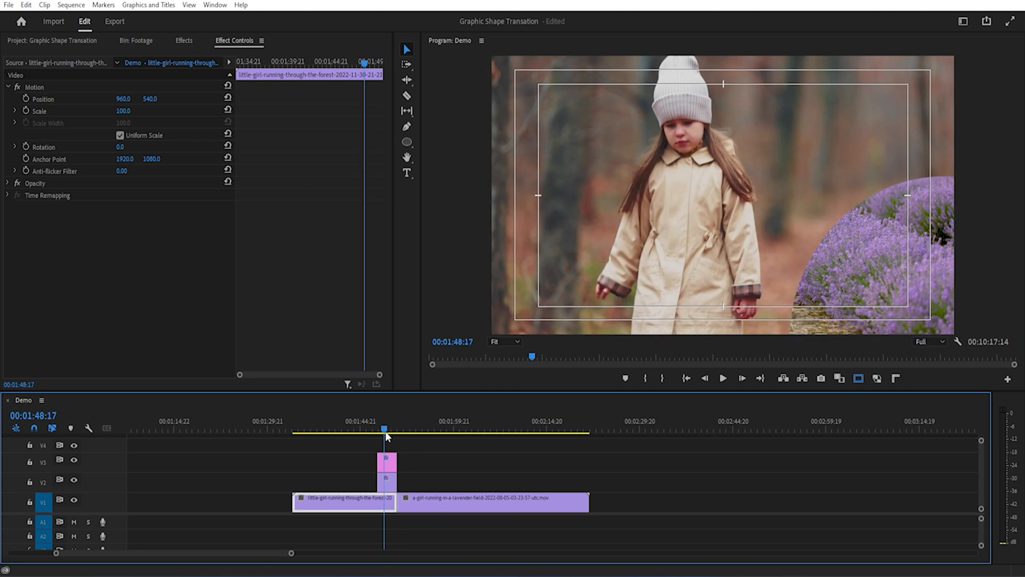
- Enable the stroke on the ellipse shape in the graphic clip on V3
left_click(389, 465)
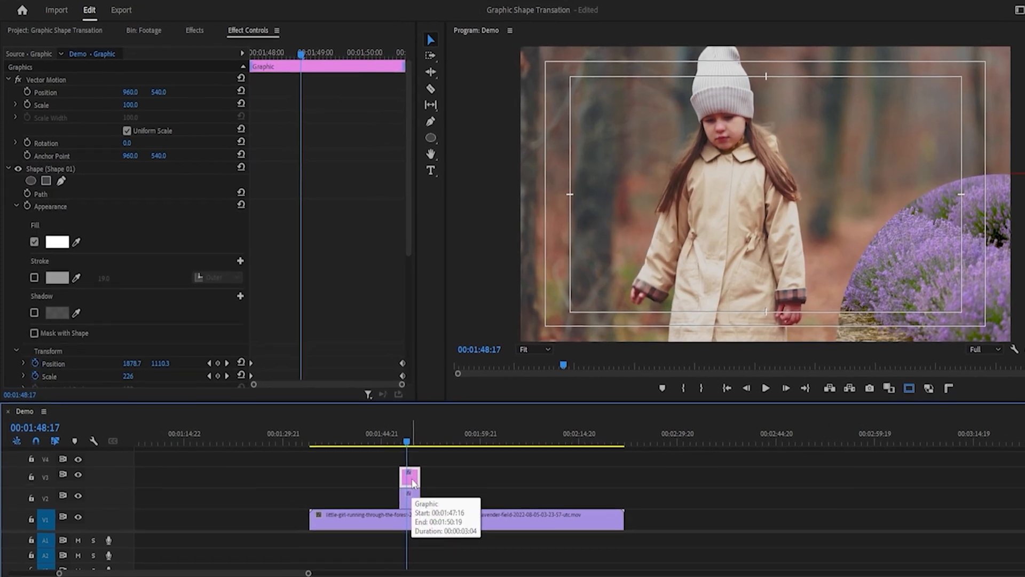
scroll(132, 223, "down", 3)
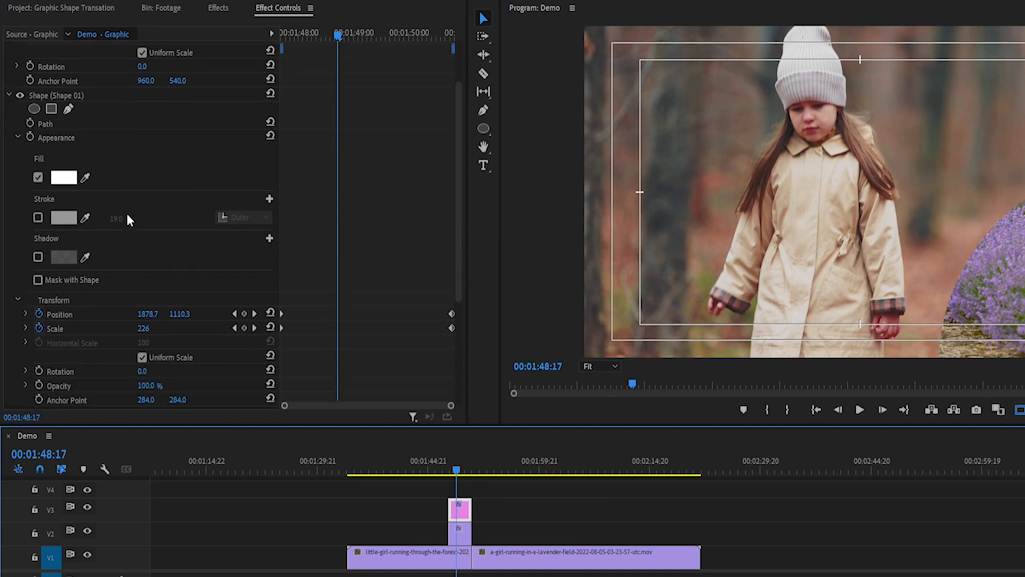
left_click(37, 218)
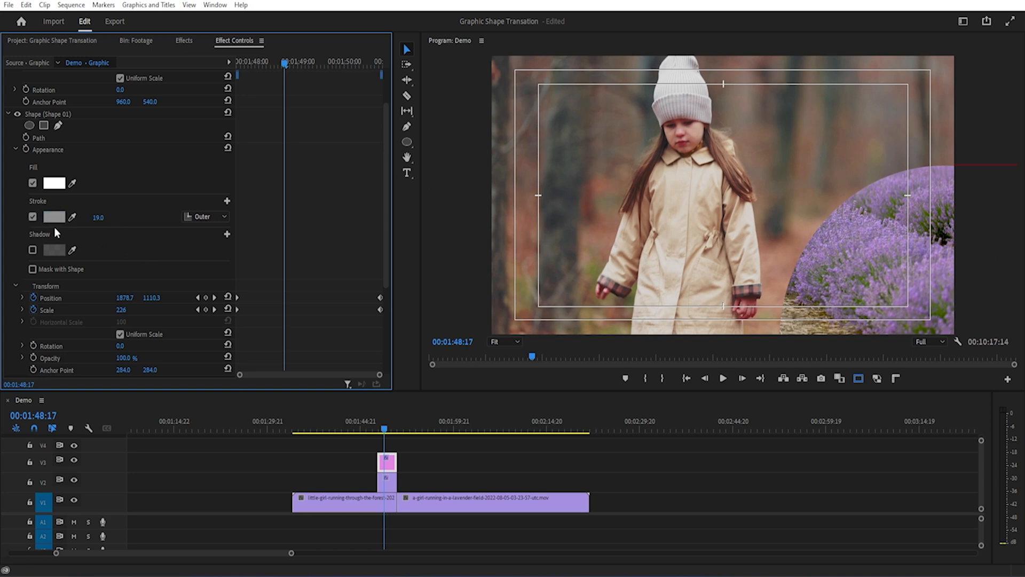
left_click(32, 217)
left_click(33, 216)
- Set the Track Matte Key on the short lavender clip on V2 to composite using Matte Luma
left_click(385, 487)
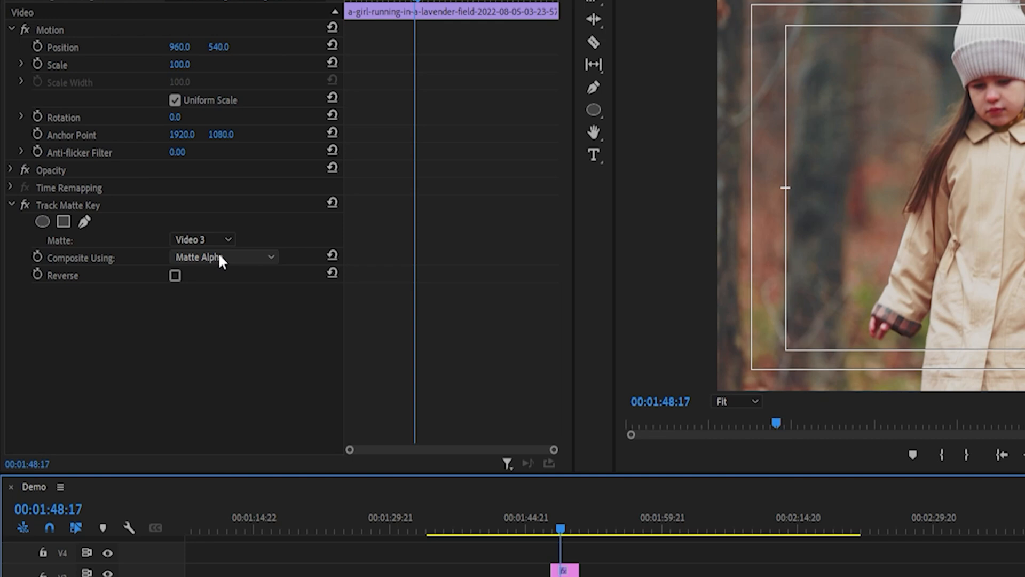
left_click(216, 253)
left_click(220, 289)
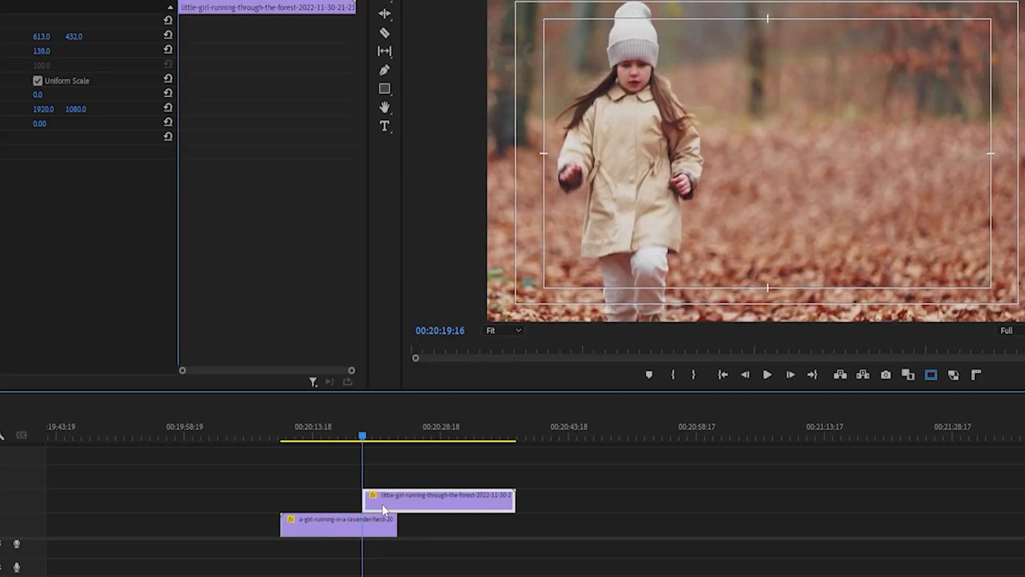
- Cut the forest clip on V2 where the lavender clip ends and move its remaining part down to V1
left_click_drag(392, 500, 426, 523)
key("c")
left_click(398, 501)
key("v")
- Apply the Track Matte Key effect to the short forest clip on V2 and set its matte to Video 3
left_click(406, 485)
left_click(184, 40)
left_click_drag(48, 139, 409, 481)
left_click(235, 40)
left_click(134, 243)
left_click(137, 235)
left_click(136, 264)
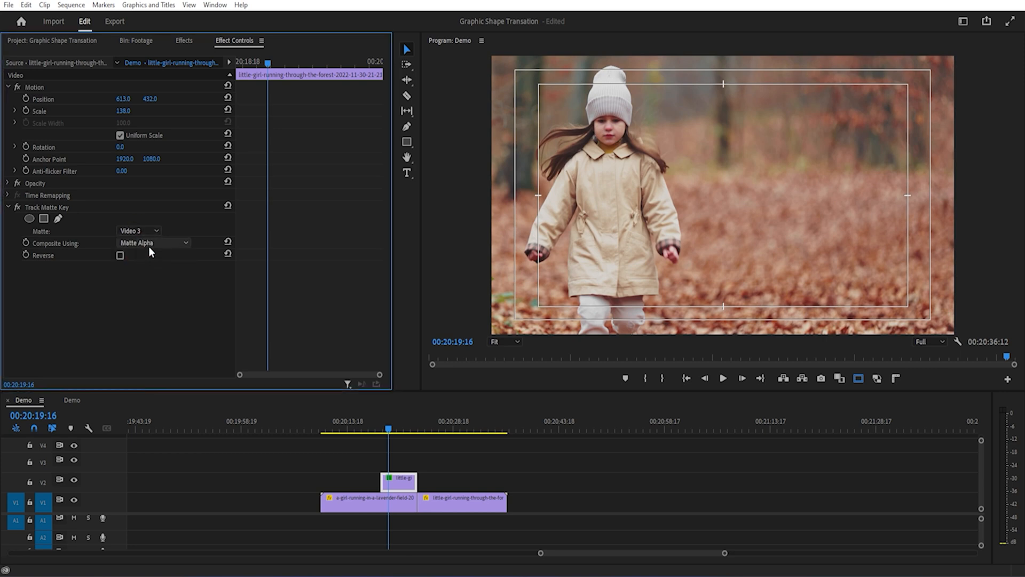
- Reduce the program preview to 25% and draw a rectangle slightly larger than the whole video frame
left_click(397, 481)
left_click(407, 331)
left_click(504, 345)
left_click(506, 380)
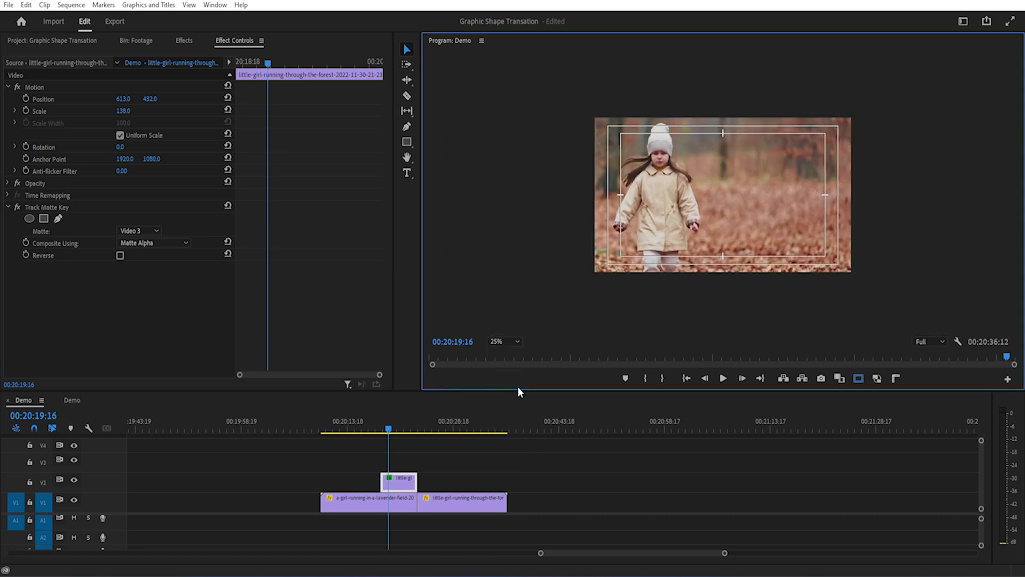
left_click(405, 145)
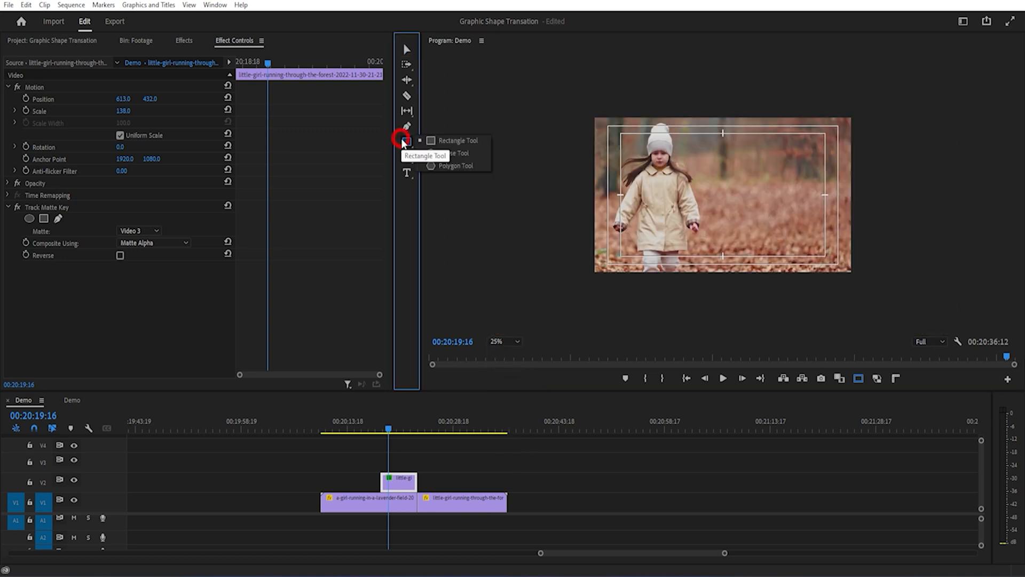
left_click(483, 140)
mouse_move(587, 111)
left_mouse_down()
mouse_move(782, 281)
mouse_move(849, 276)
left_mouse_up()
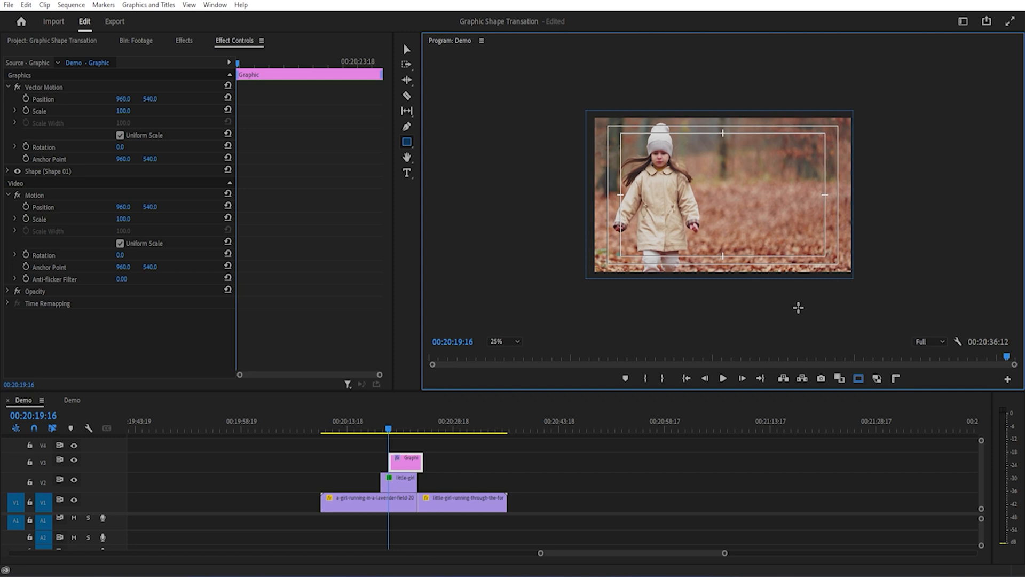
- Move and trim the rectangle graphic on V3 to match the start and end of the short forest clip on V2
left_click(411, 469)
left_click_drag(411, 469, 403, 469)
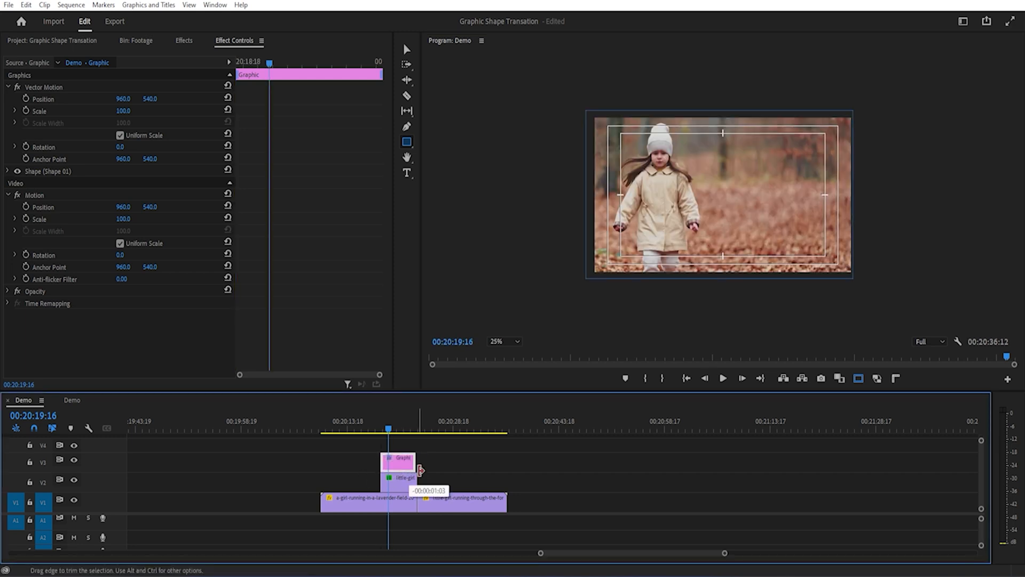
left_click(421, 466)
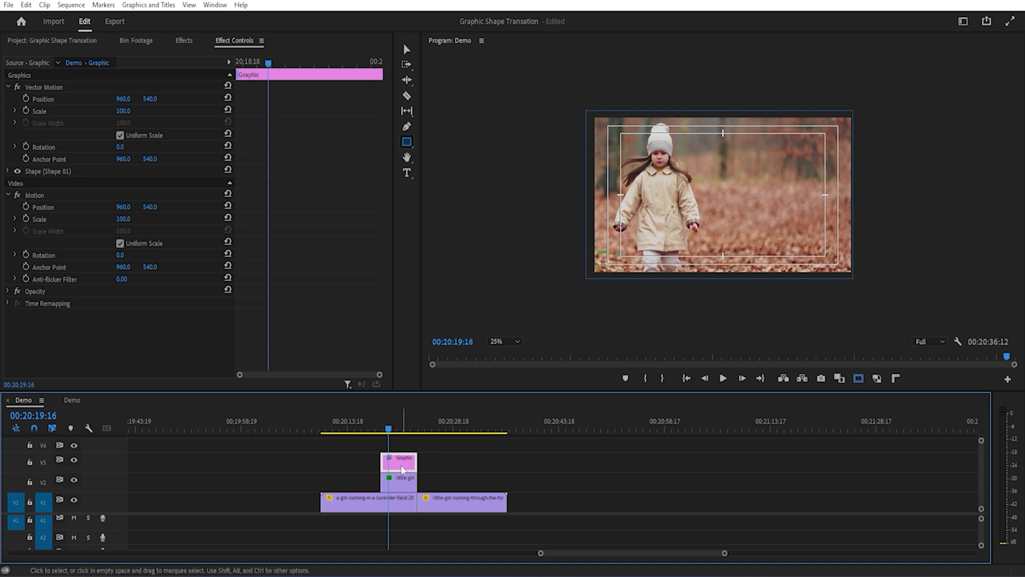
- Animate the rectangle shape's Position with a keyframe at the graphic's start, setting the horizontal value to -521 so it sits outside the frame
left_click(405, 50)
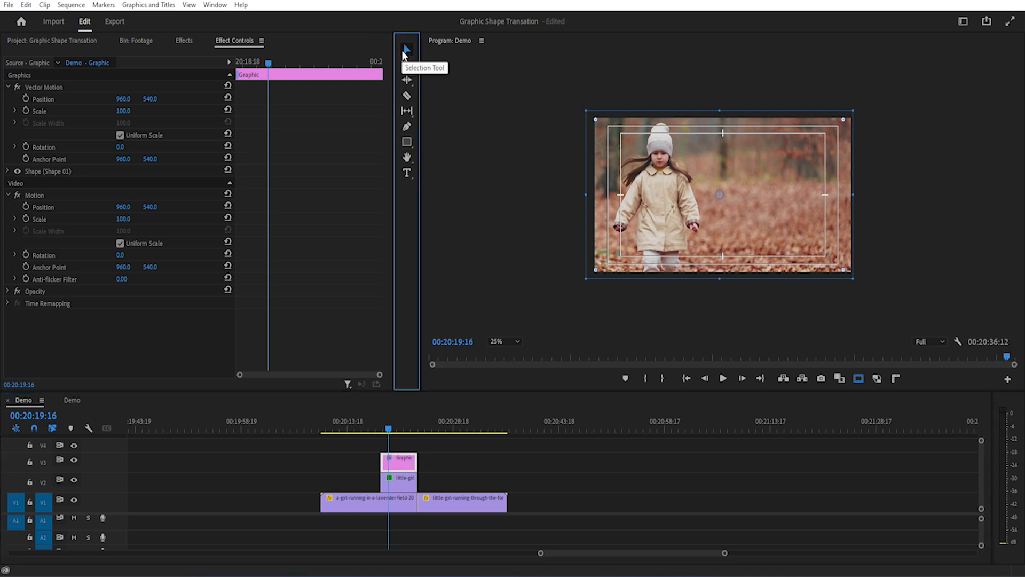
left_click(9, 171)
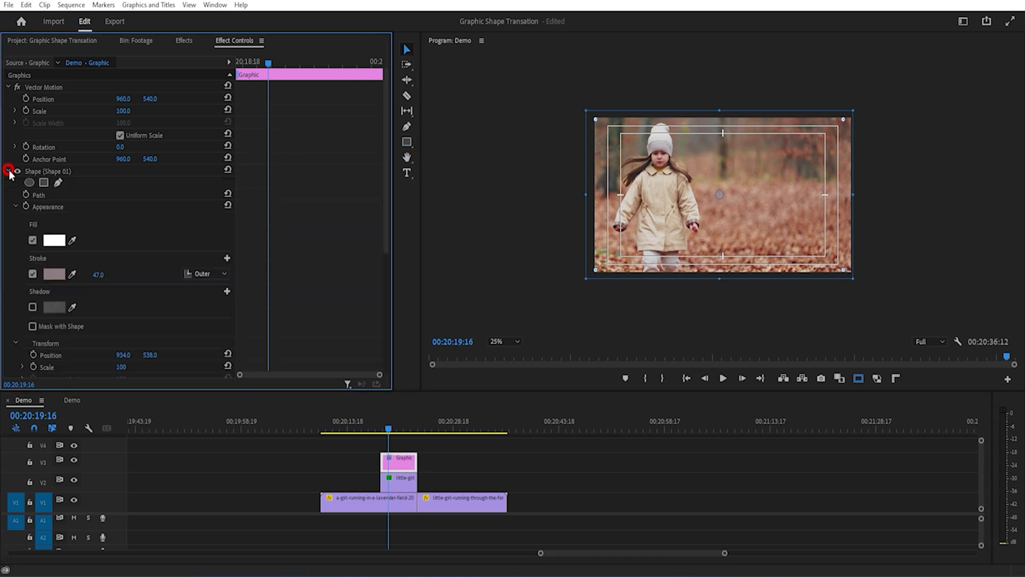
scroll(321, 223, "down", 2)
scroll(308, 235, "down", 3)
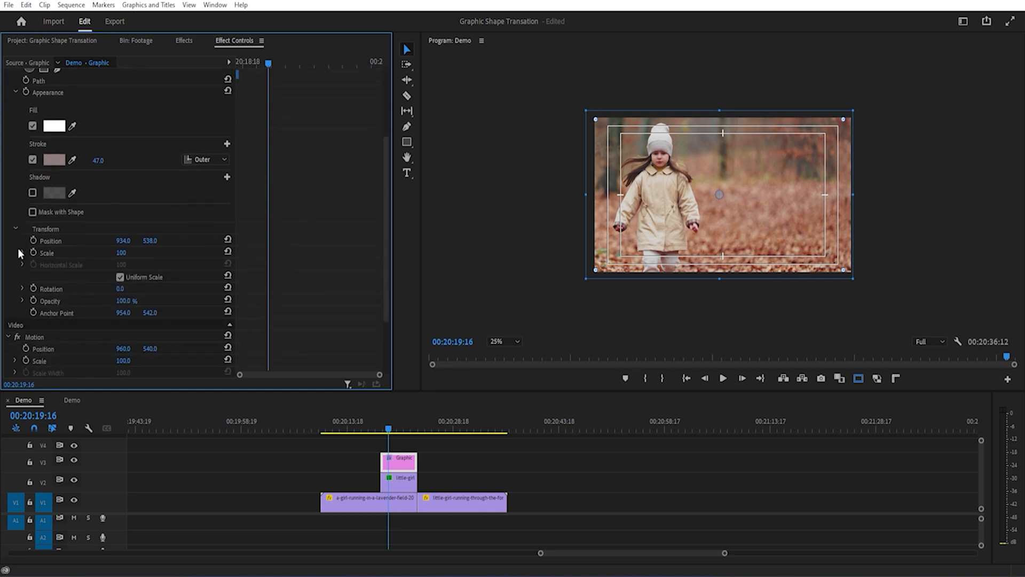
left_click(33, 240)
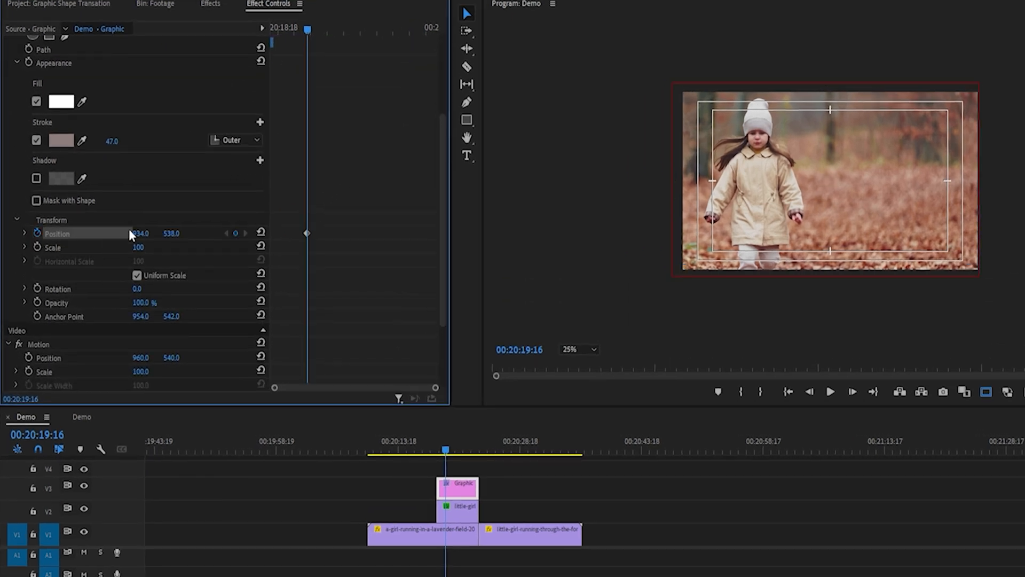
left_click_drag(143, 235, 76, 235)
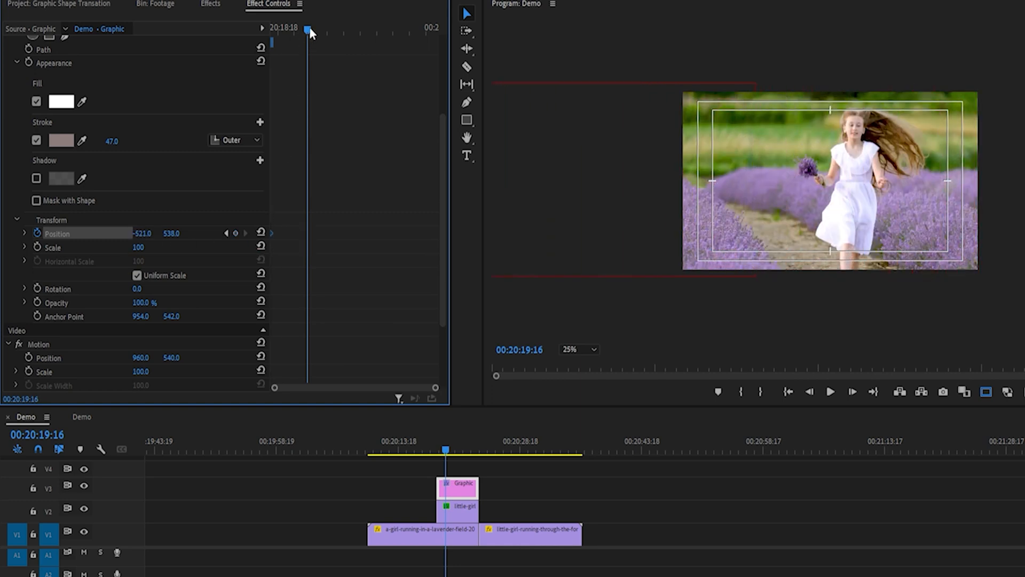
- Set the rectangle's horizontal Position to 175 at 00:20:20:03 and hold it with another keyframe at 00:20:21:16
left_click_drag(310, 31, 320, 31)
left_click(142, 233)
type("33")
key("Return")
left_click_drag(139, 233, 216, 234)
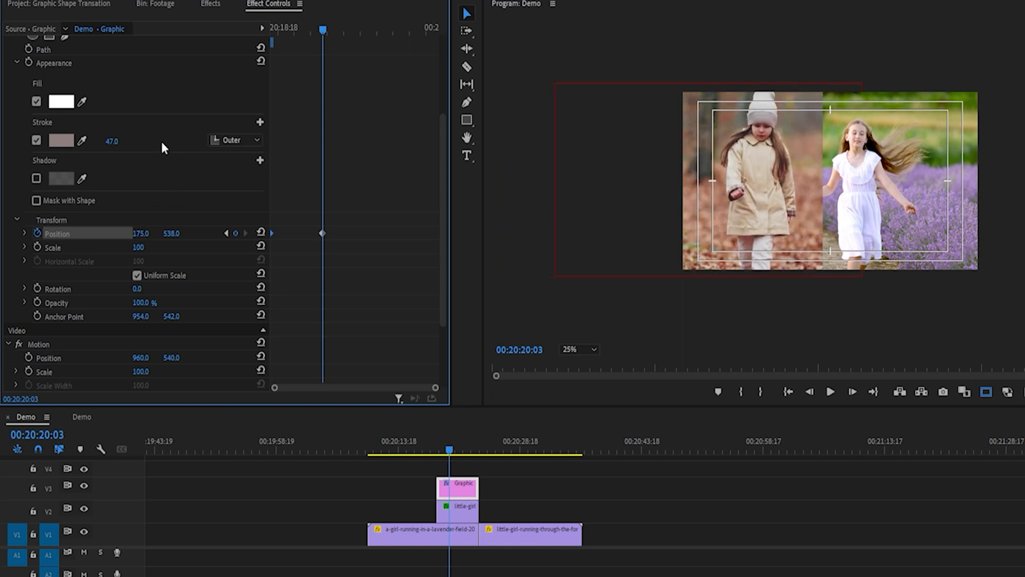
left_click_drag(322, 29, 374, 31)
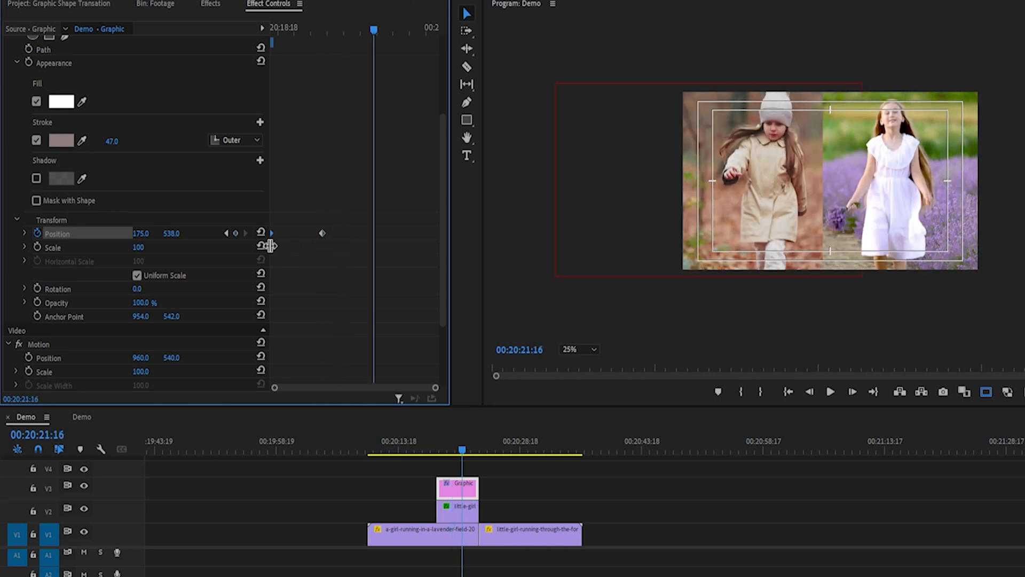
left_click(234, 233)
- Set the rectangle's horizontal Position to 930 at 00:20:22:13 and move that keyframe to the end of the graphic
left_click_drag(374, 31, 403, 32)
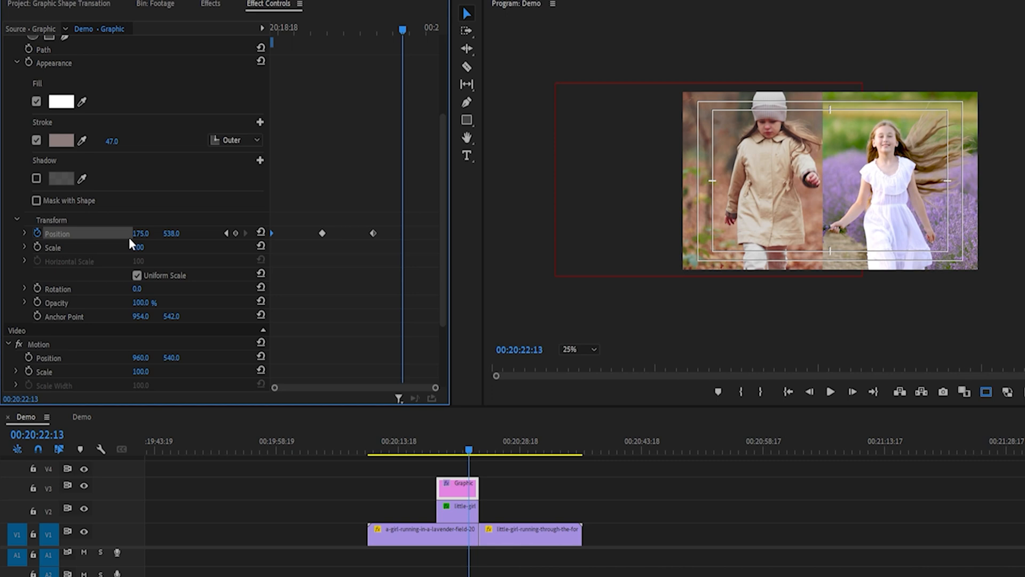
left_click_drag(139, 234, 587, 234)
left_click_drag(140, 233, 144, 233)
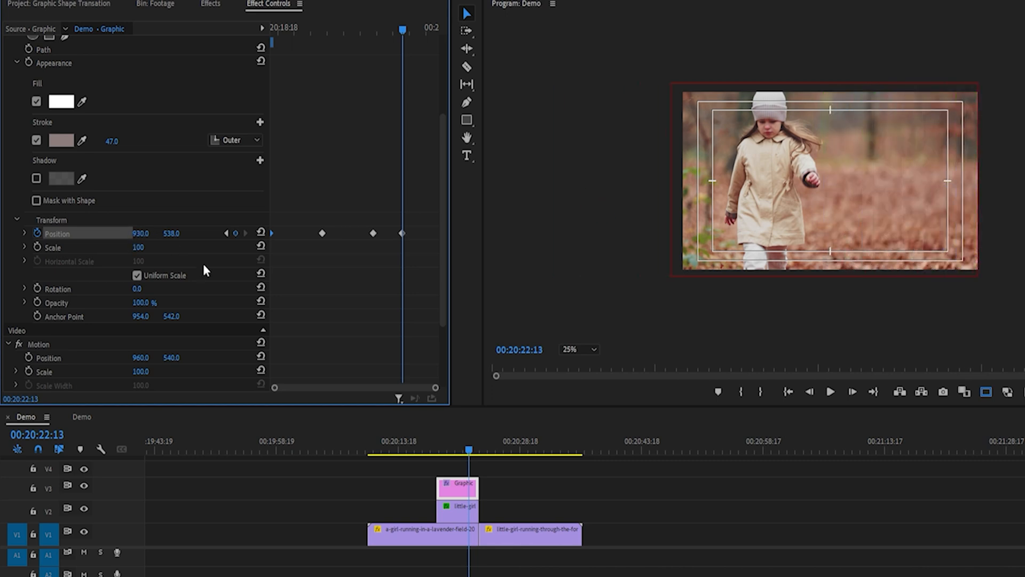
left_click_drag(402, 233, 445, 235)
left_click_drag(274, 388, 223, 396)
- Change the temporal interpolation of the two middle Position keyframes to Bezier
left_click_drag(301, 209, 381, 260)
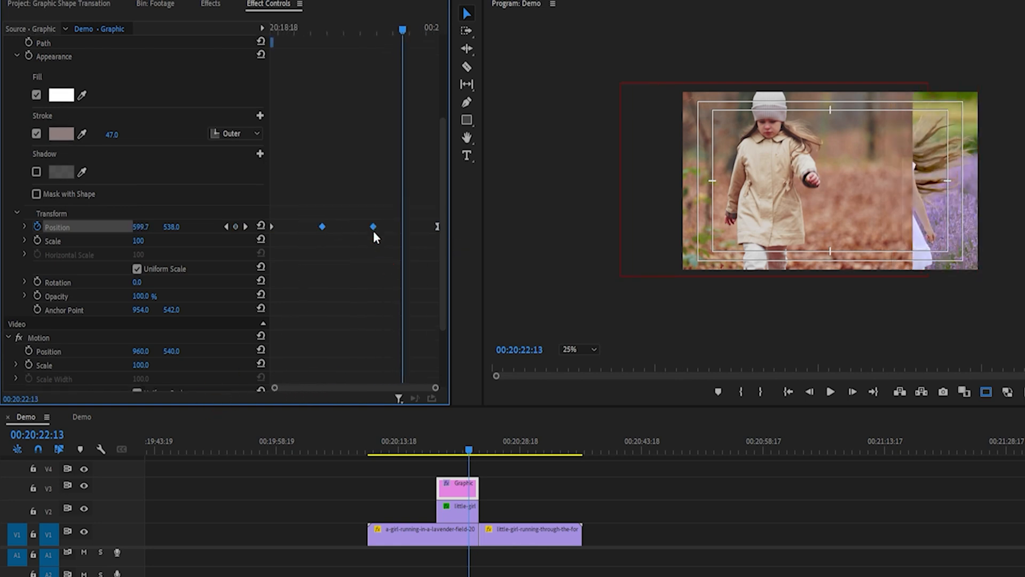
right_click(371, 225)
mouse_move(430, 338)
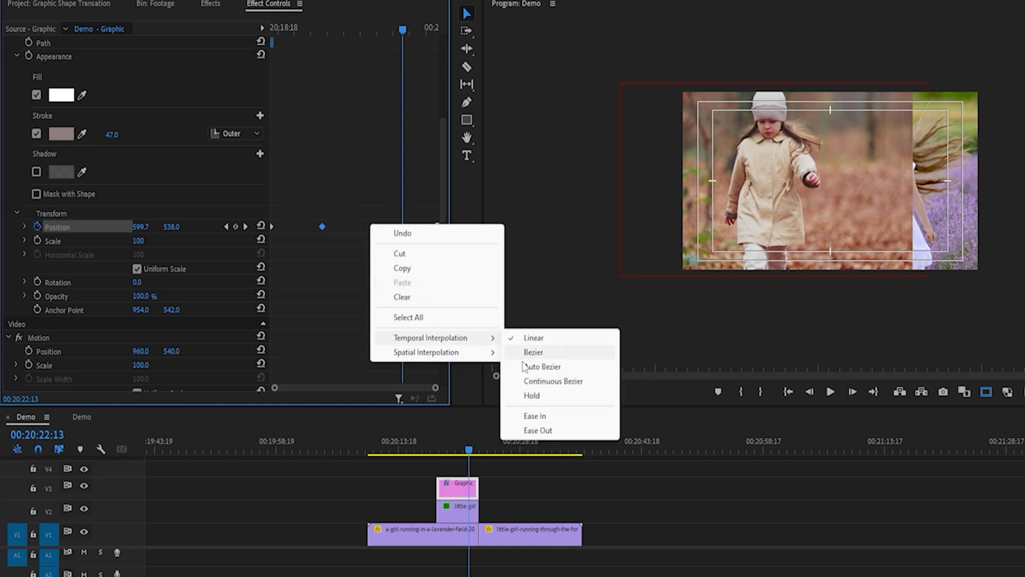
left_click(545, 355)
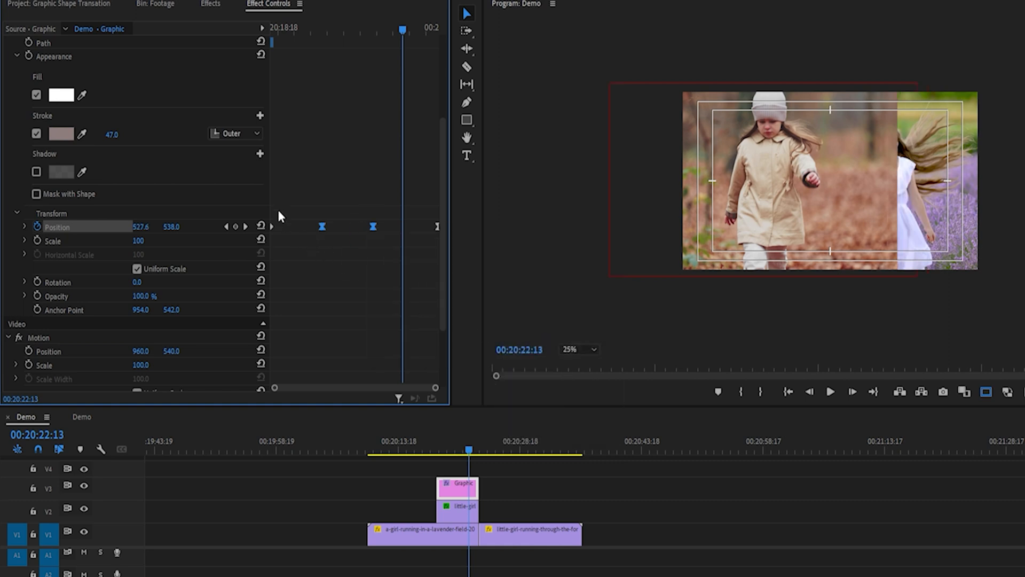
- Apply Ease Out to the first Position keyframe of the rectangle
right_click(272, 229)
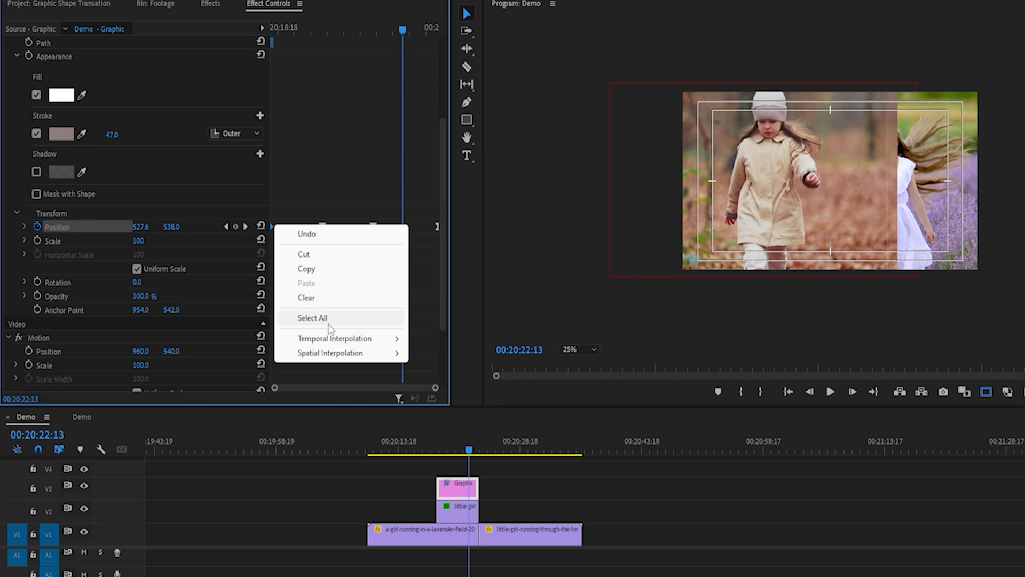
mouse_move(336, 340)
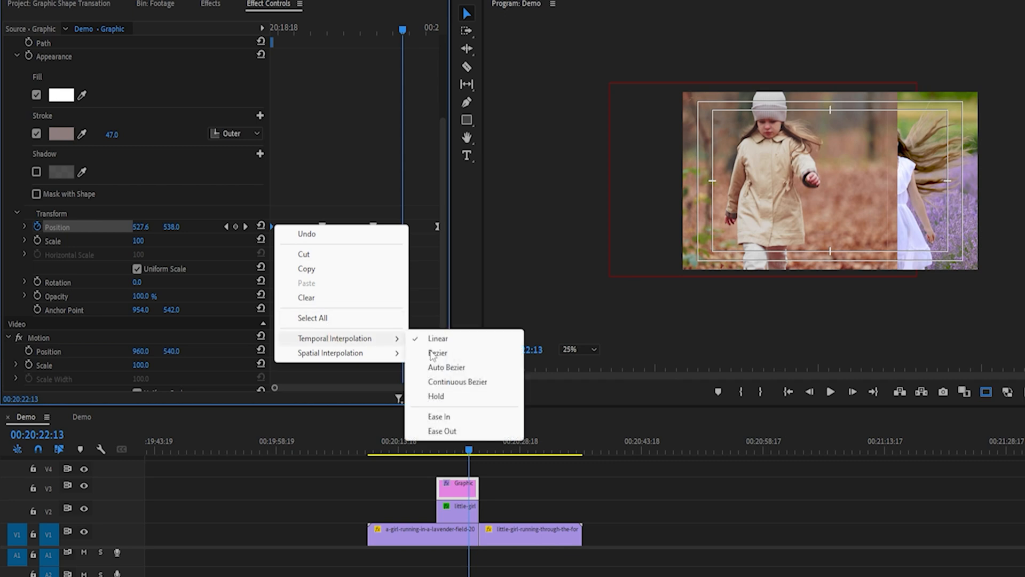
left_click(443, 431)
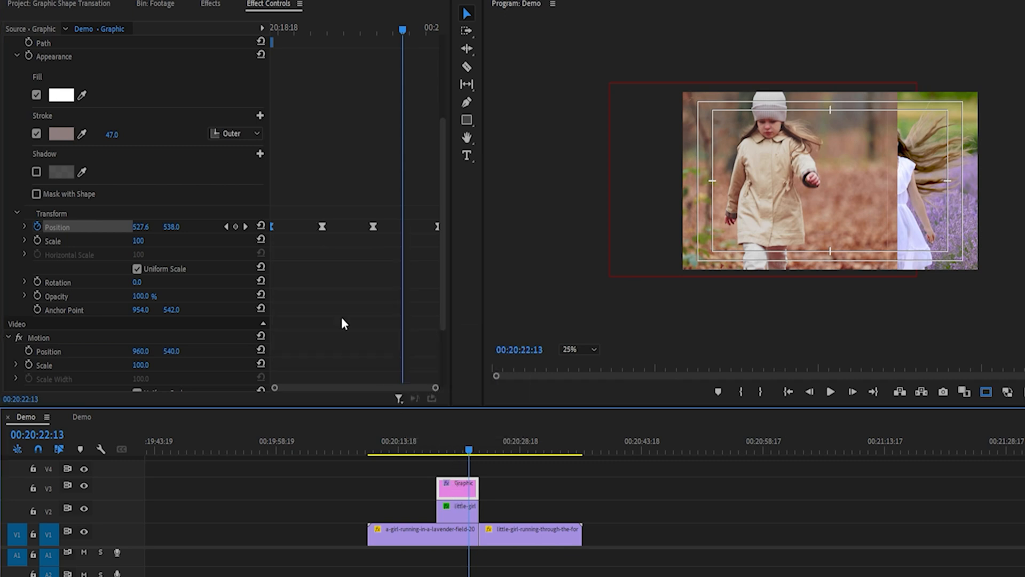
- Set the rectangle's stroke width to 36 and the short forest clip's Track Matte Key to composite using Matte Luma
left_click_drag(112, 135, 91, 136)
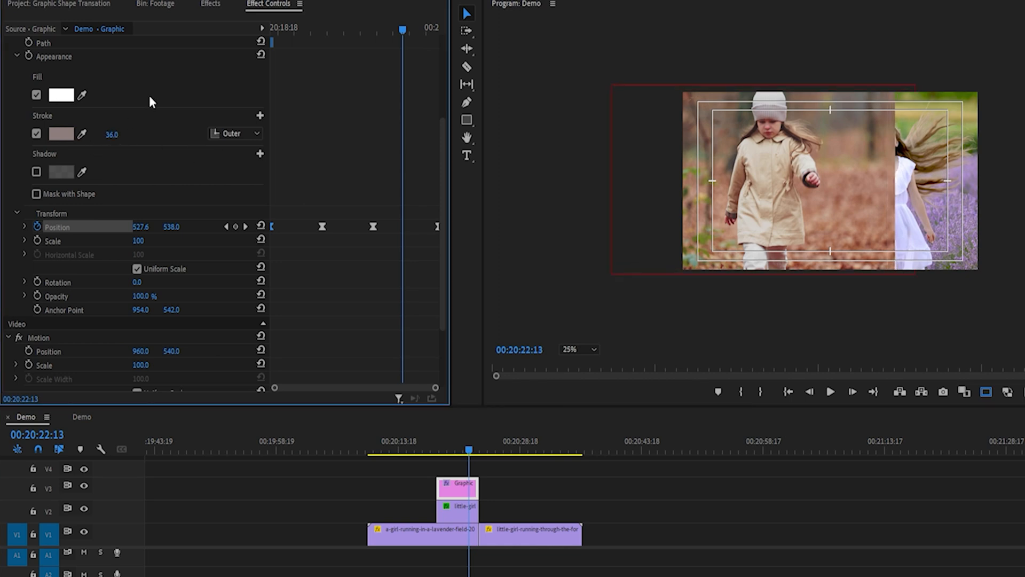
left_click(457, 510)
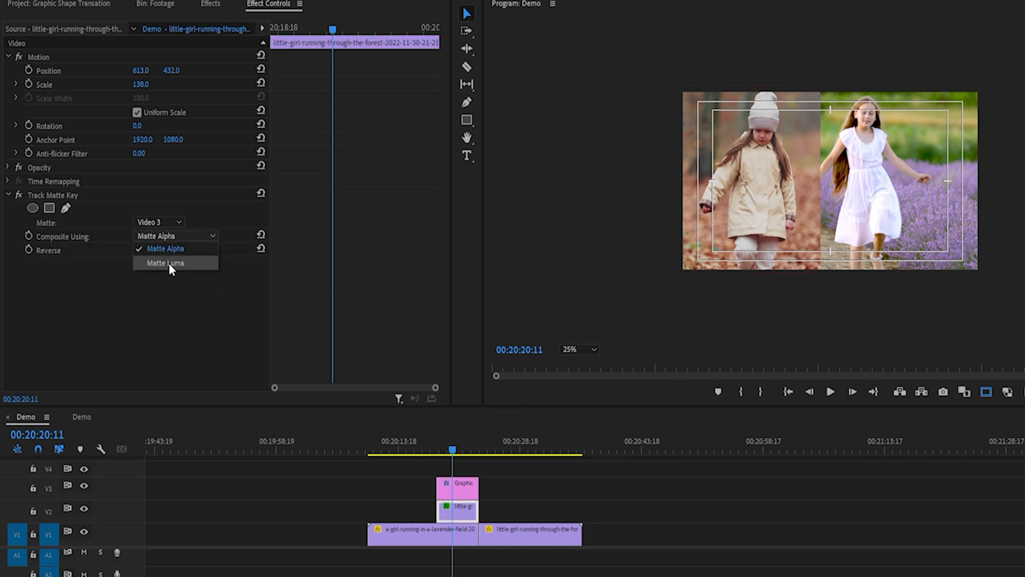
left_click(169, 263)
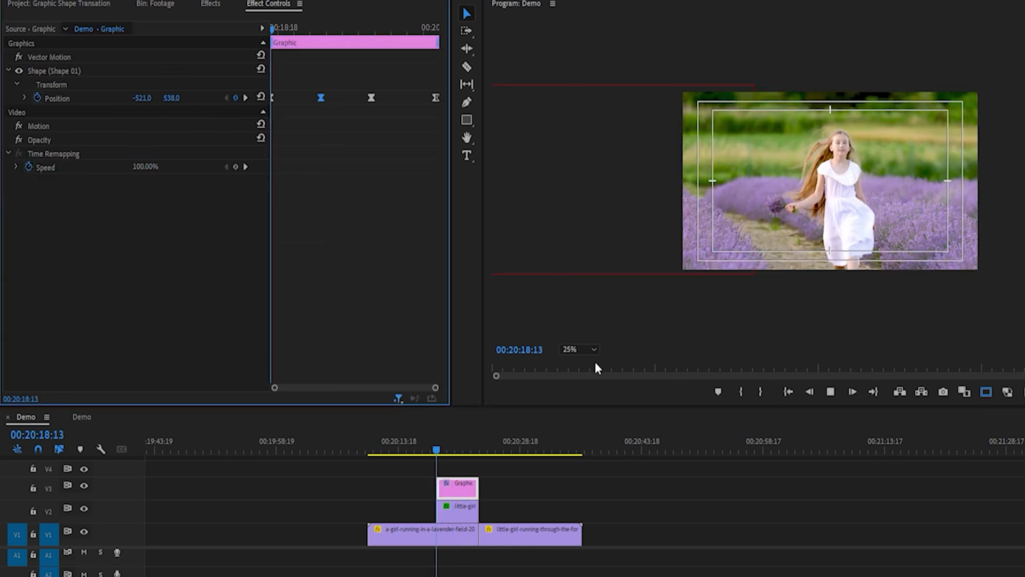